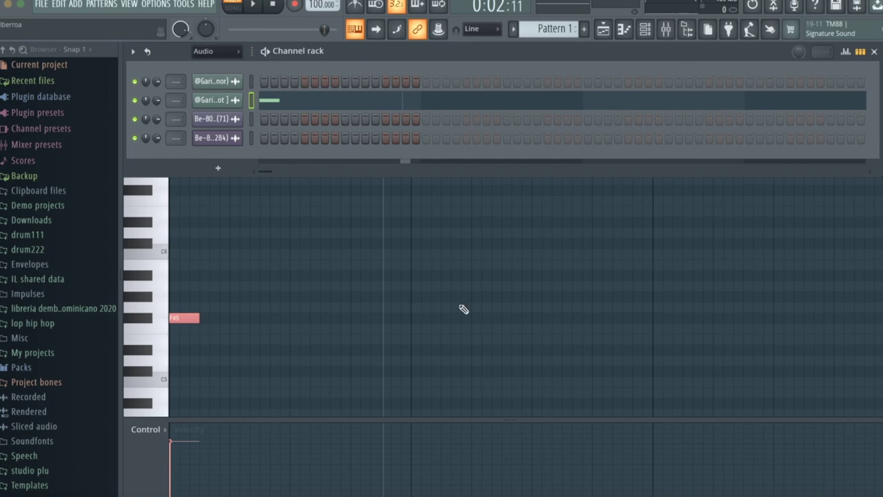
Step: Inspect the Kalimba one-shot's sample settings, close them, and bring up its notes in the piano roll
{"action": "left_click", "coordinate": [218, 102]}
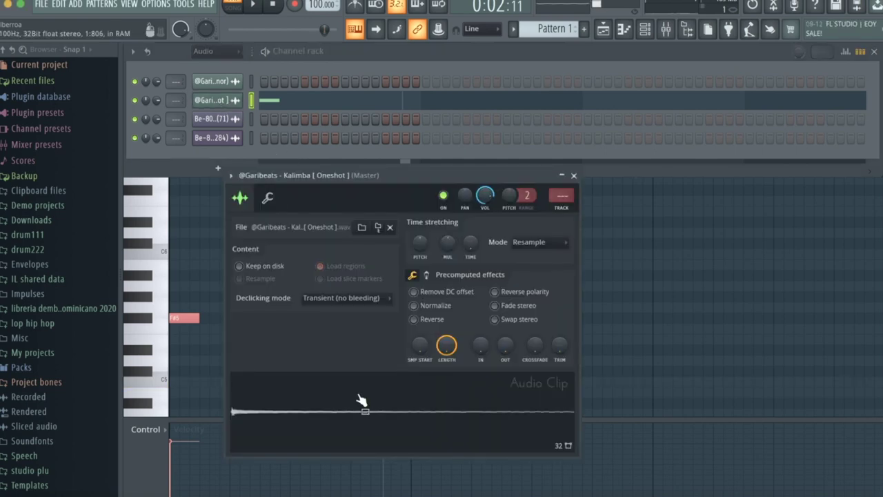
{"action": "left_click", "coordinate": [573, 177]}
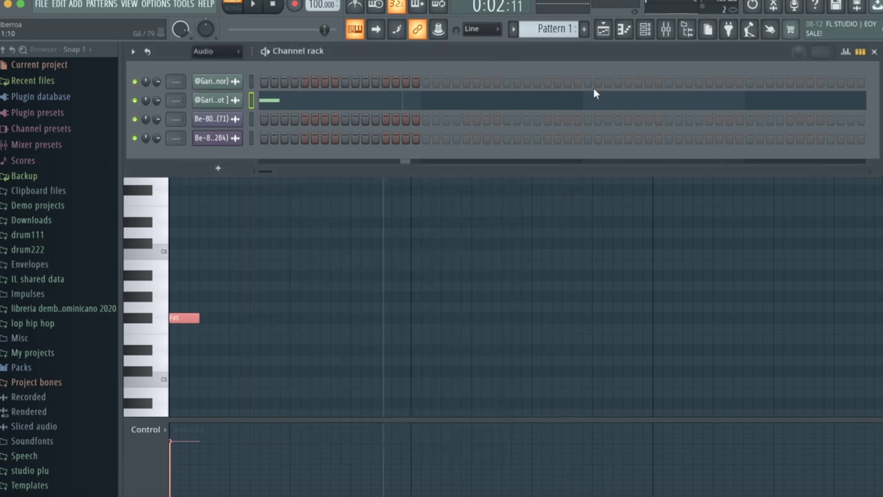
{"action": "left_click", "coordinate": [625, 36]}
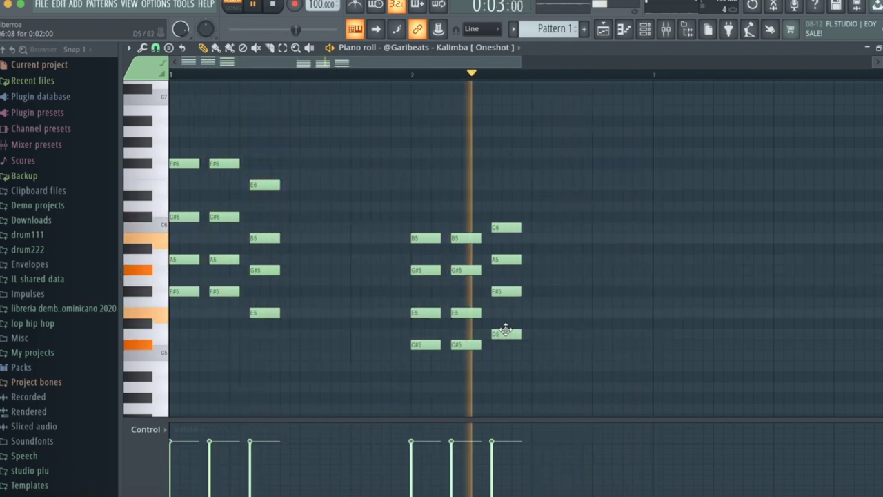
Step: Play the Kalimba pattern and review its chord and melody notes in the piano roll
{"action": "left_click", "coordinate": [253, 5]}
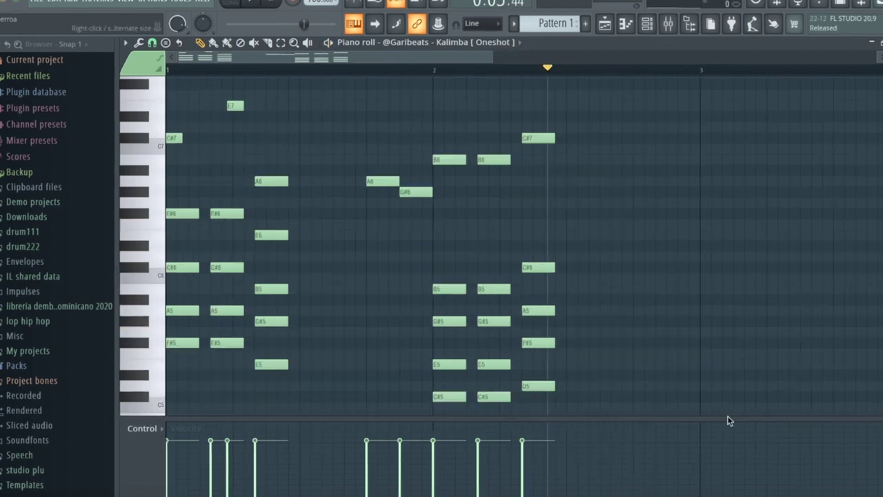
{"action": "scroll", "coordinate": [726, 418], "scroll_direction": "down", "scroll_amount": 3}
{"action": "scroll", "coordinate": [727, 417], "scroll_direction": "up", "scroll_amount": 3}
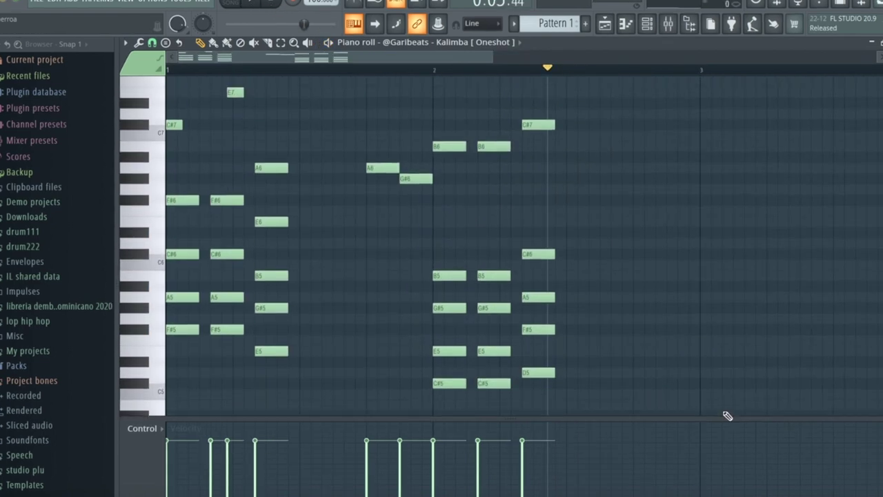
{"action": "scroll", "coordinate": [727, 416], "scroll_direction": "up", "scroll_amount": 1}
{"action": "left_click", "coordinate": [250, 2]}
{"action": "scroll", "coordinate": [528, 267], "scroll_direction": "down", "scroll_amount": 4}
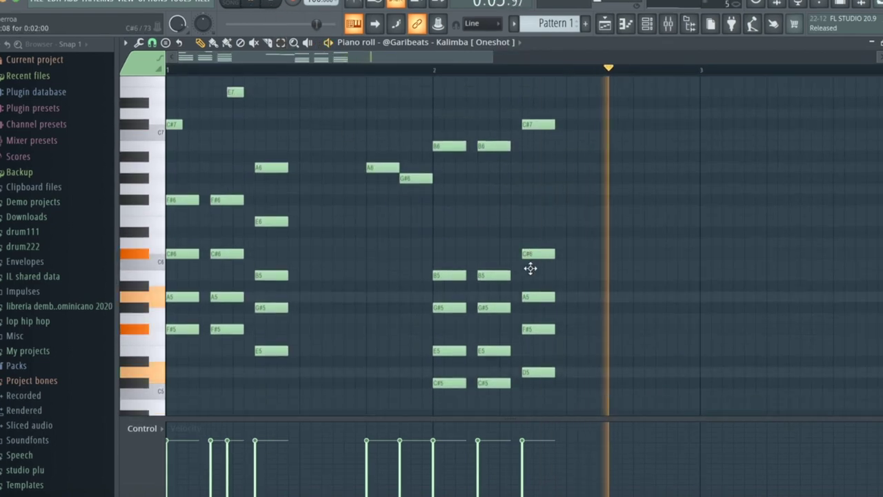
{"action": "scroll", "coordinate": [586, 293], "scroll_direction": "up", "scroll_amount": 4}
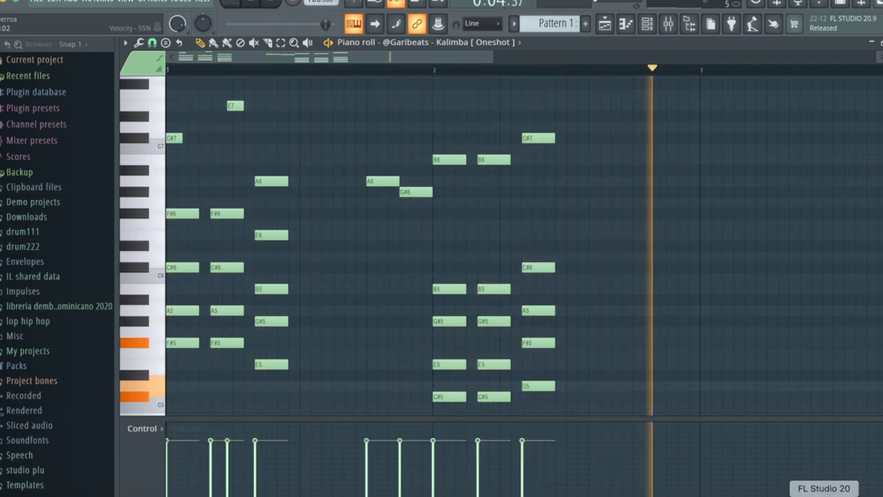
Step: Duplicate all the Kalimba notes so the two-bar phrase repeats from bar 3, and play it back
{"action": "scroll", "coordinate": [669, 366], "scroll_direction": "down", "scroll_amount": 2}
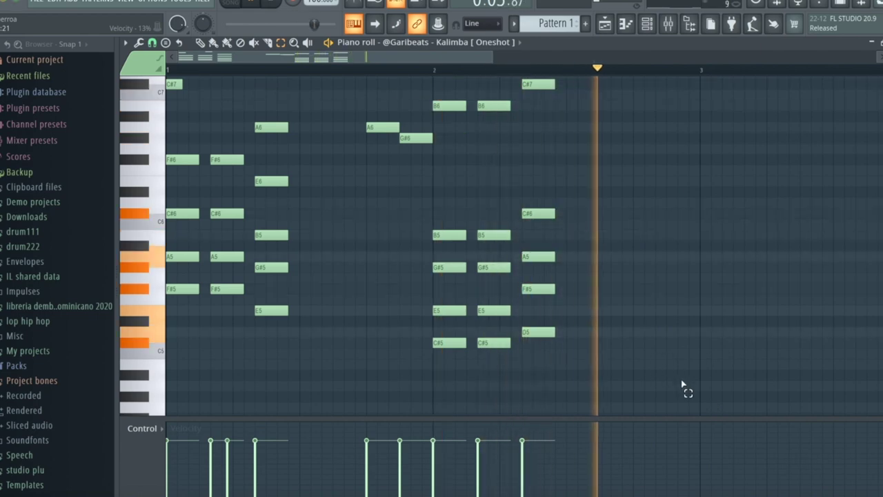
{"action": "left_click_drag", "start_coordinate": [657, 379], "coordinate": [109, 55]}
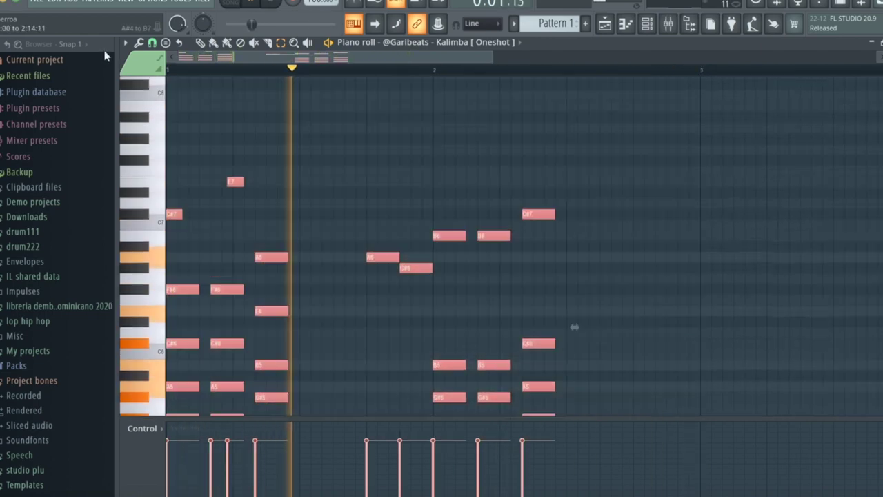
{"action": "scroll", "coordinate": [361, 223], "scroll_direction": "down", "scroll_amount": 3}
{"action": "key", "text": "ctrl+b"}
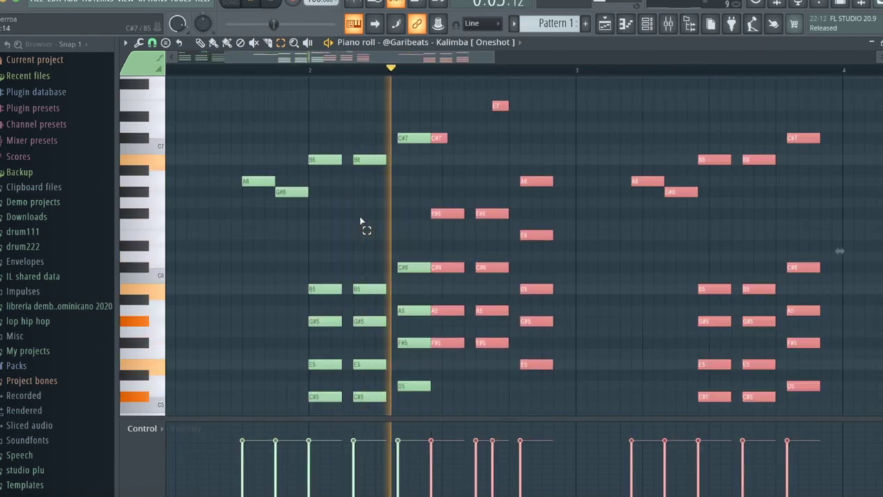
{"action": "left_click", "coordinate": [255, 2]}
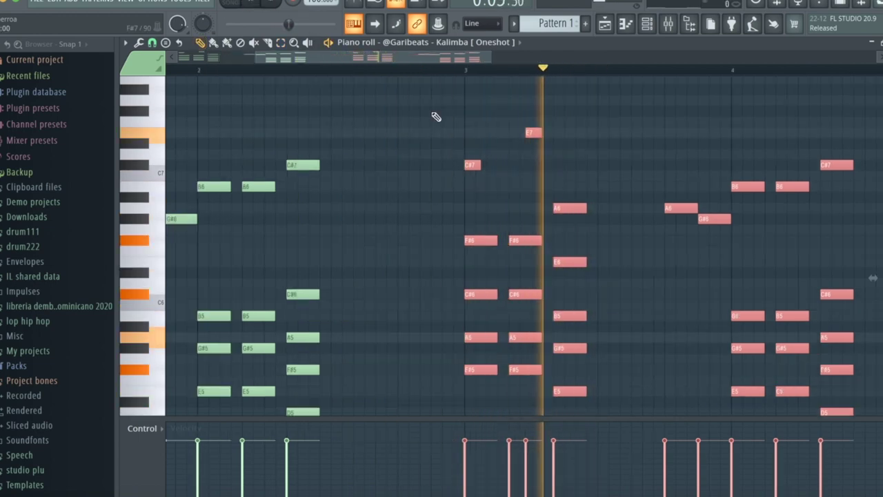
Step: Raise the five closing melody notes around bar 4 by one octave
{"action": "scroll", "coordinate": [435, 116], "scroll_direction": "right", "scroll_amount": 3}
{"action": "scroll", "coordinate": [435, 117], "scroll_direction": "down", "scroll_amount": 2}
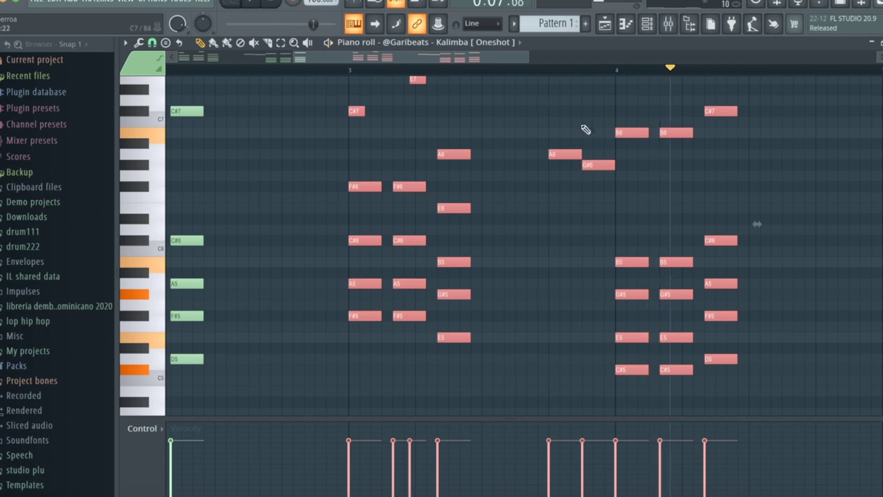
{"action": "scroll", "coordinate": [585, 130], "scroll_direction": "up", "scroll_amount": 3}
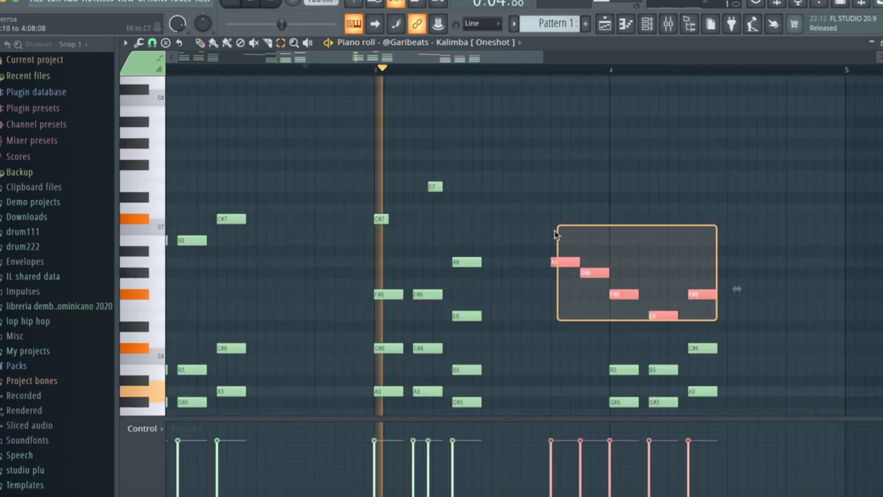
{"action": "left_click_drag", "start_coordinate": [715, 320], "coordinate": [556, 232]}
{"action": "key", "text": "ctrl+Up"}
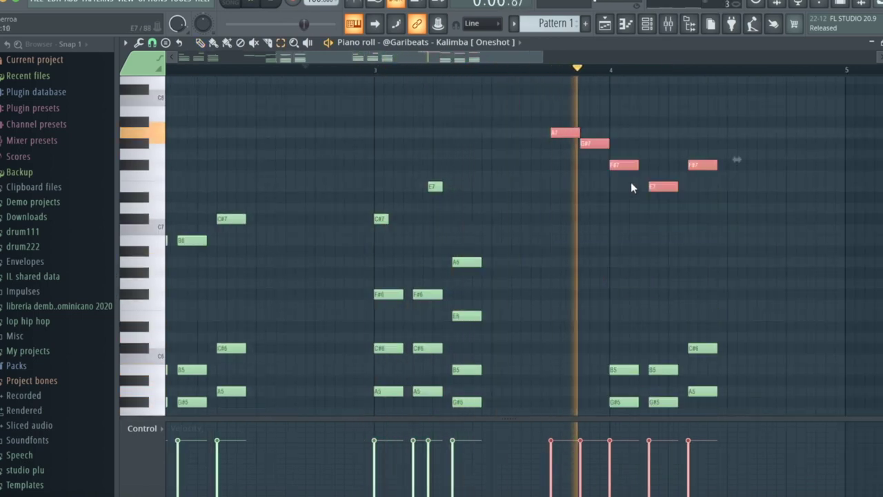
{"action": "left_click_drag", "start_coordinate": [541, 58], "coordinate": [723, 69]}
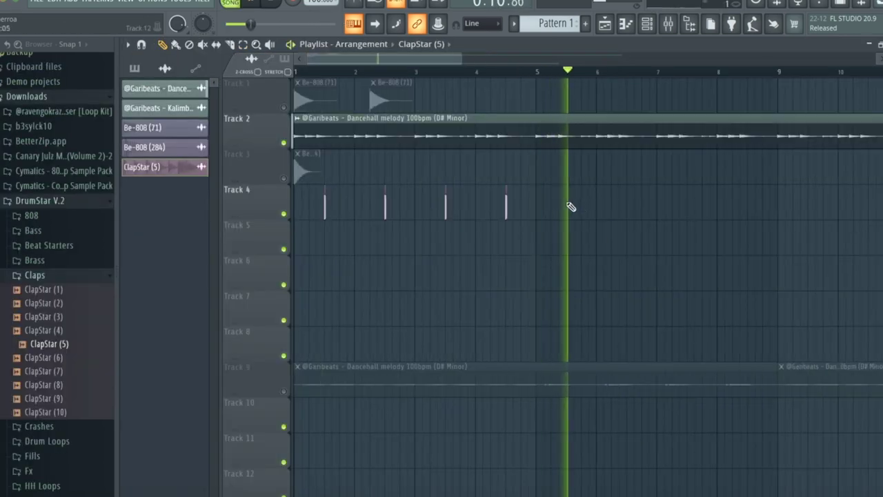
Step: Continue the ClapStar (5) clips on Track 4, one at the middle of each bar through bar 11
{"action": "left_click", "coordinate": [627, 202]}
{"action": "left_click", "coordinate": [688, 206]}
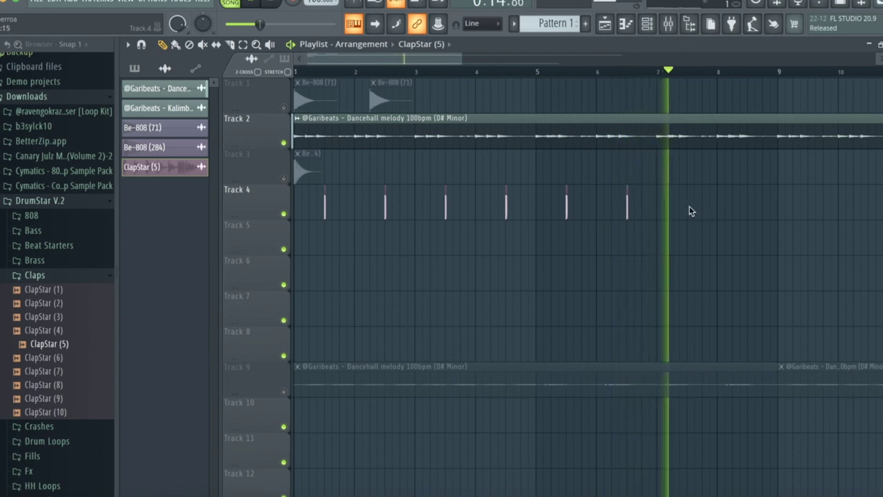
{"action": "left_click", "coordinate": [748, 203]}
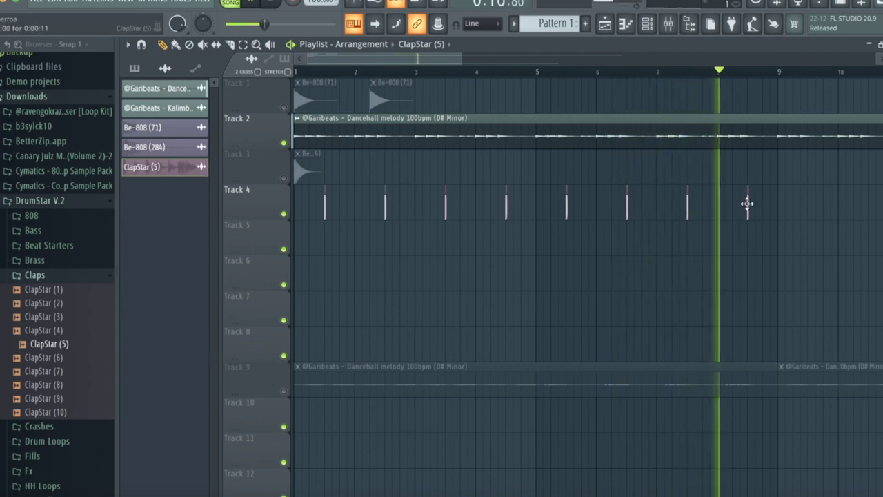
{"action": "left_click", "coordinate": [809, 205]}
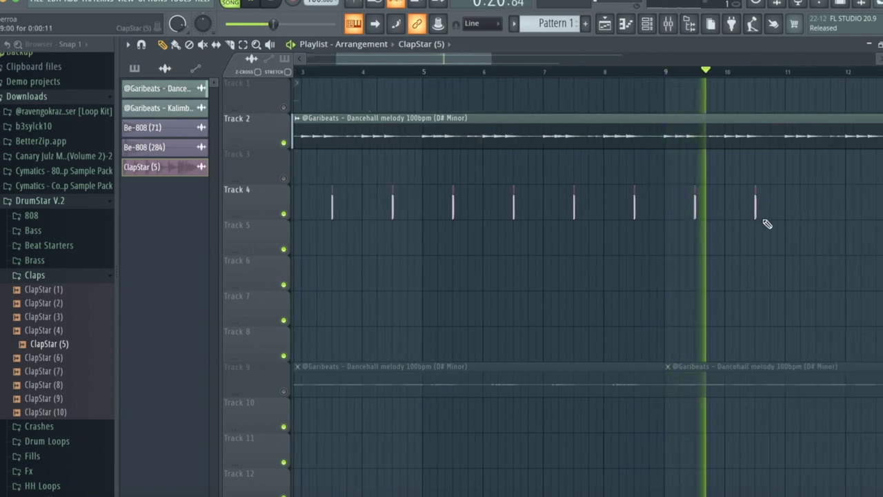
{"action": "left_click", "coordinate": [745, 208]}
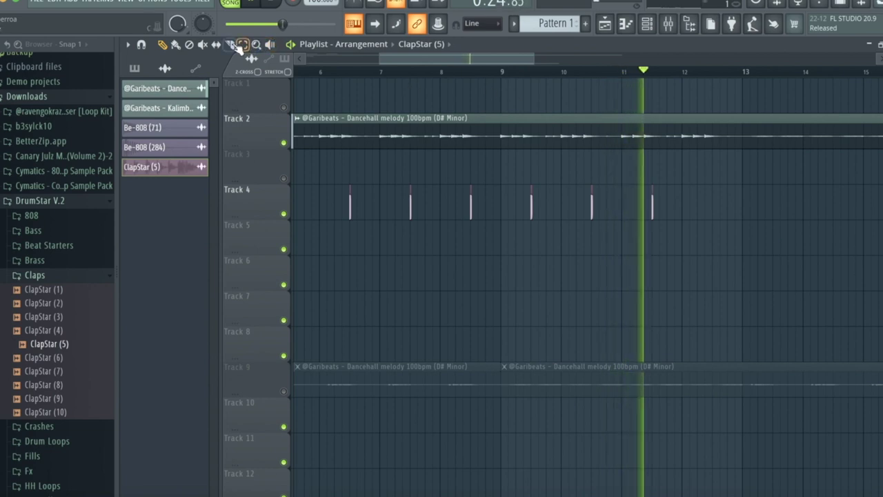
Step: Slice the Dancehall melody on Track 2 at bar 13, delete the remainder, and shorten the second melody clip on Track 9
{"action": "left_click", "coordinate": [748, 118]}
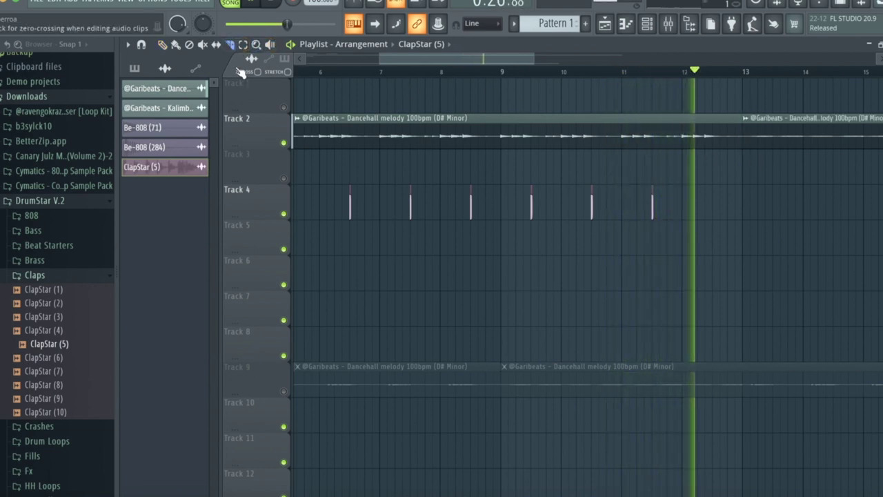
{"action": "right_click", "coordinate": [796, 138]}
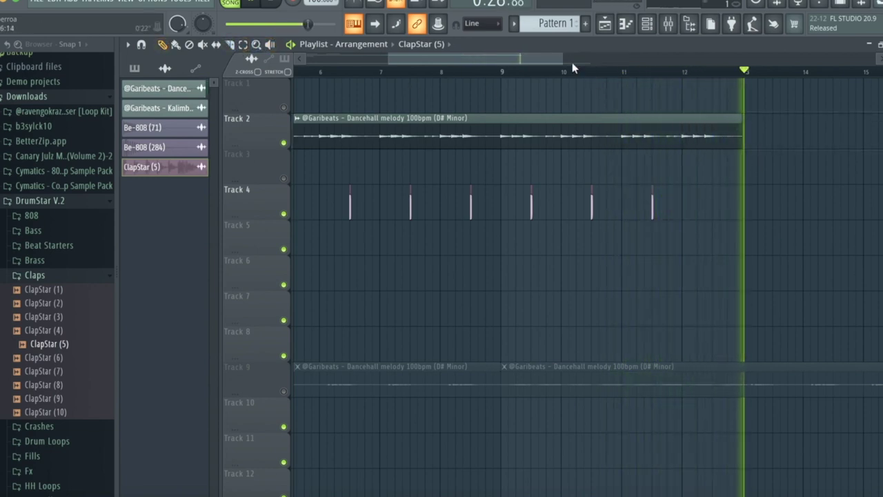
{"action": "scroll", "coordinate": [746, 116], "scroll_direction": "down", "scroll_amount": 3}
{"action": "left_click_drag", "start_coordinate": [631, 367], "coordinate": [596, 366]}
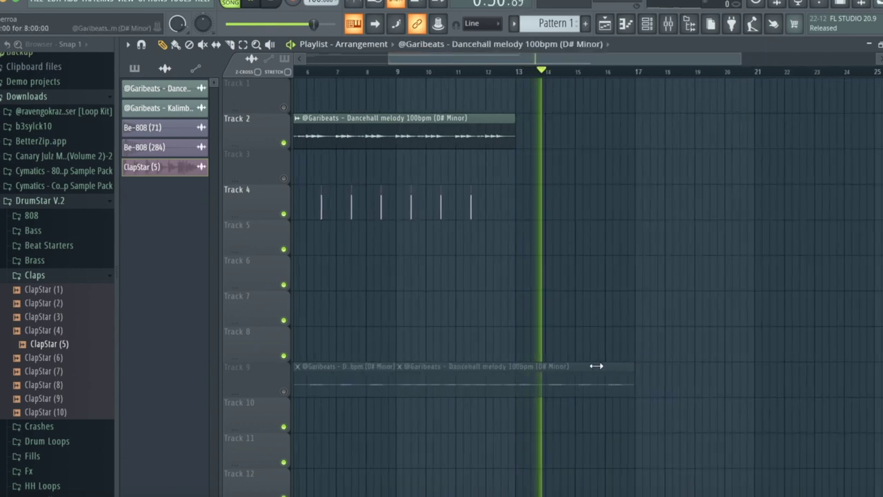
Step: Add two copies of the Be-808 (284) clip on Track 3, at the start and three quarters through bar 2
{"action": "left_click_drag", "start_coordinate": [504, 60], "coordinate": [406, 61]}
{"action": "left_click_drag", "start_coordinate": [712, 54], "coordinate": [445, 55]}
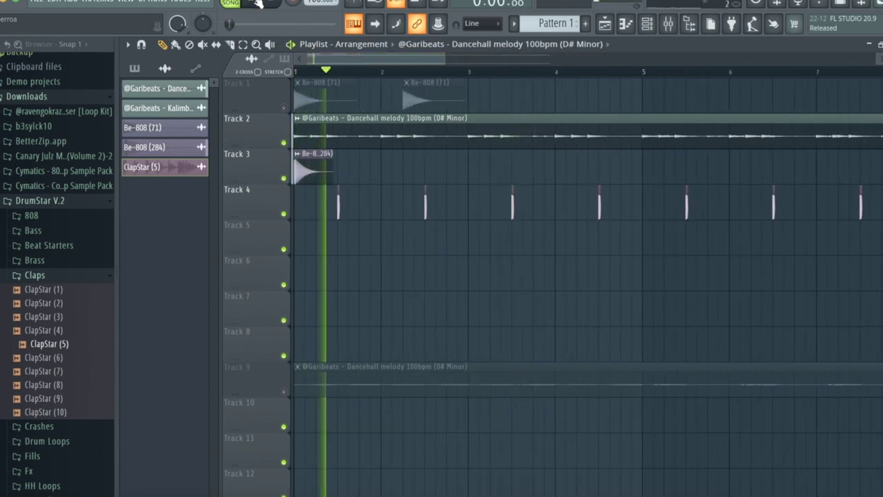
{"action": "left_click", "coordinate": [316, 172]}
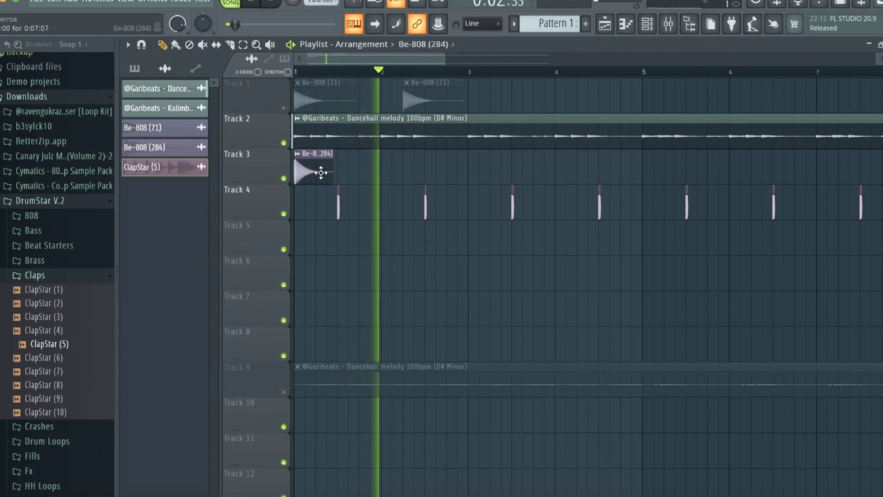
{"action": "left_click", "coordinate": [407, 178]}
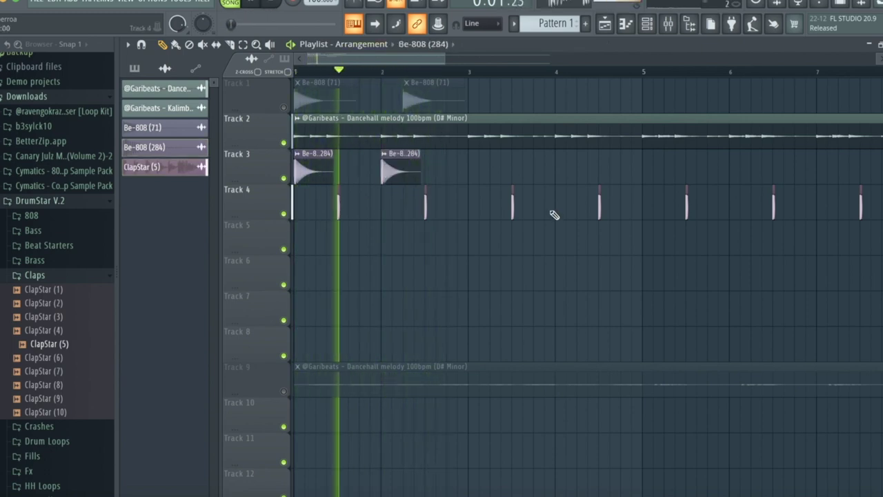
{"action": "left_click", "coordinate": [445, 172]}
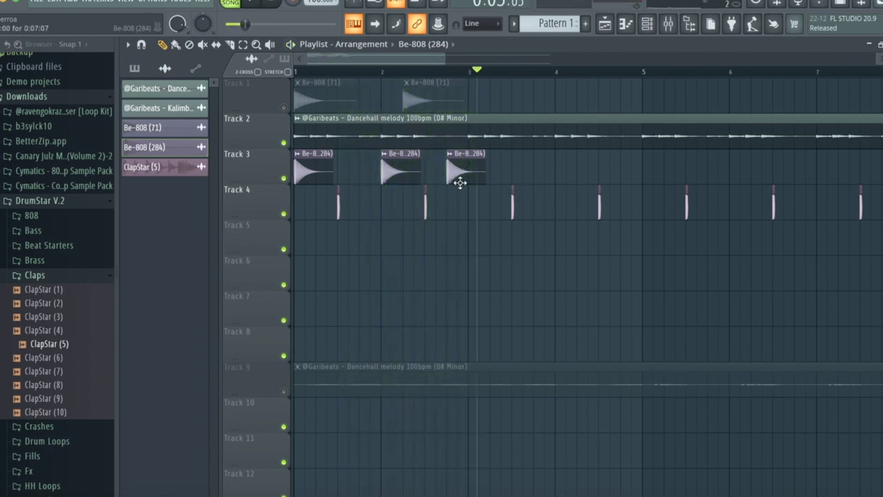
Step: Move the third Be-808 (284) clip to just after the start of bar 2, and add another three quarters through the bar
{"action": "key", "text": "space"}
{"action": "left_click_drag", "start_coordinate": [445, 59], "coordinate": [378, 58]}
{"action": "key", "text": "space"}
{"action": "left_click", "coordinate": [255, 3]}
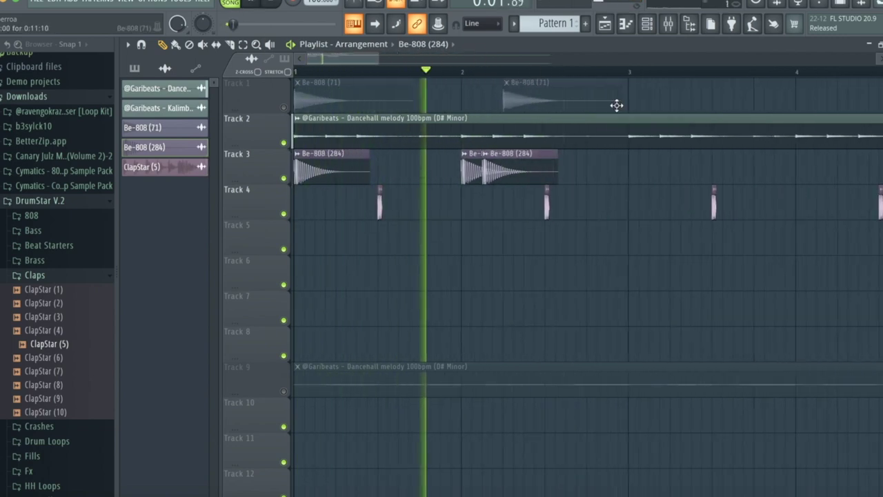
{"action": "left_click", "coordinate": [255, 3]}
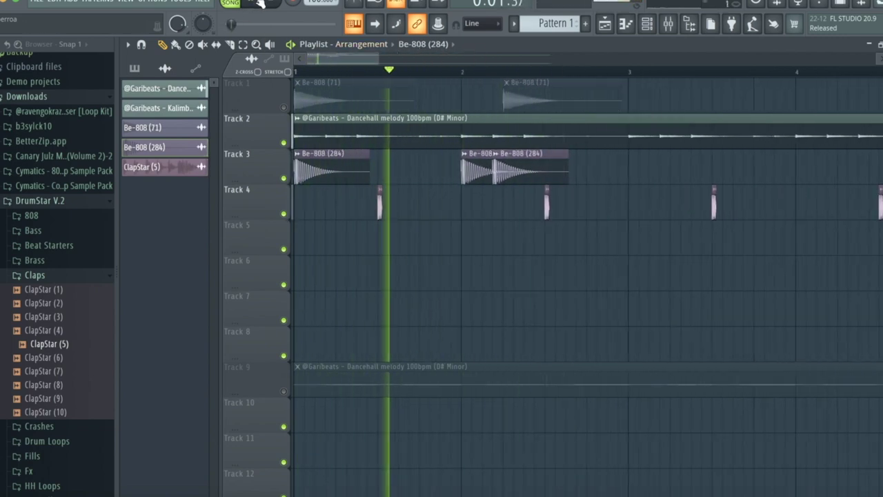
{"action": "left_click", "coordinate": [590, 169]}
{"action": "key", "text": "space"}
{"action": "key", "text": "space"}
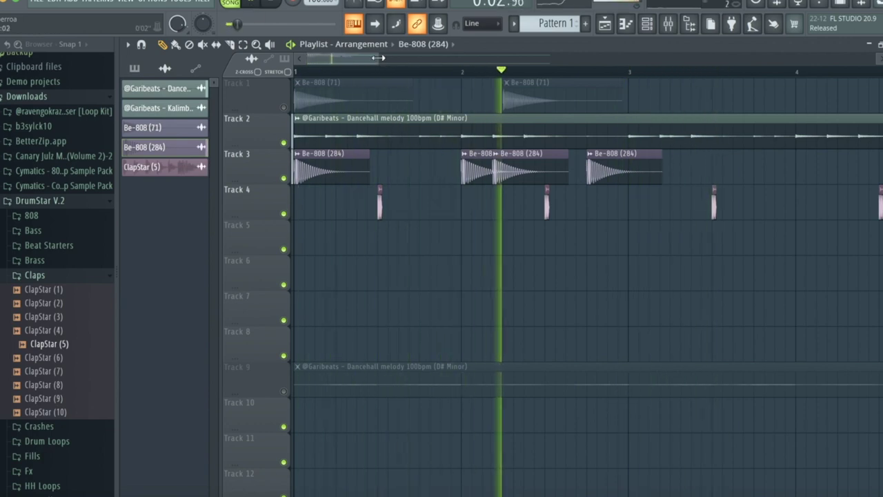
Step: Delete the clap at the middle of bar 2 on Track 4 and move the neighbouring ClapStar (5) clip into its place
{"action": "scroll", "coordinate": [356, 61], "scroll_direction": "down", "scroll_amount": 3}
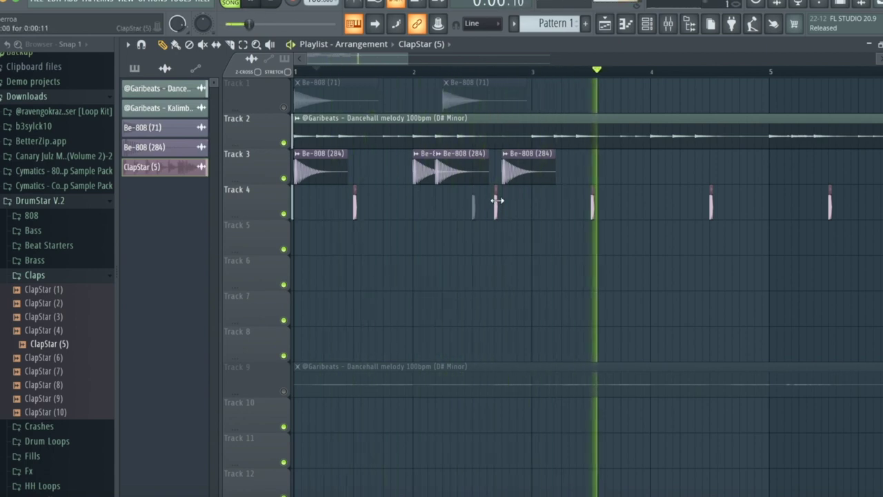
{"action": "right_click", "coordinate": [473, 206]}
{"action": "left_click_drag", "start_coordinate": [495, 206], "coordinate": [476, 206]}
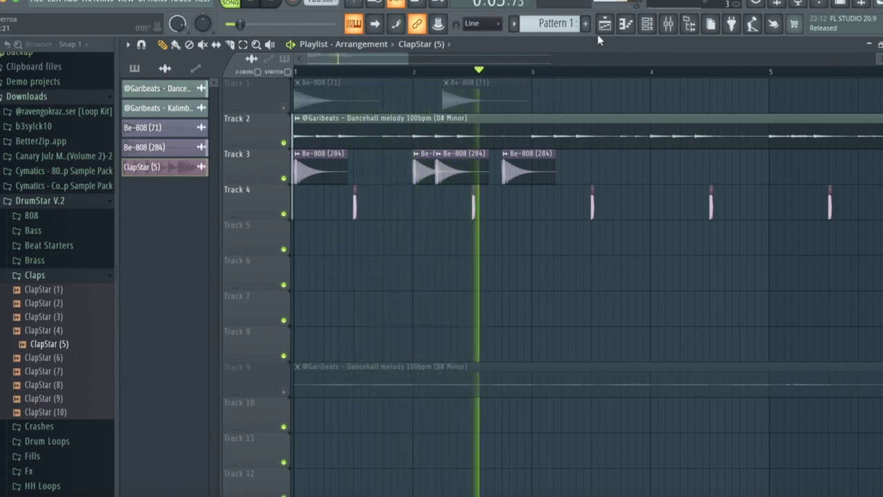
{"action": "key", "text": "space"}
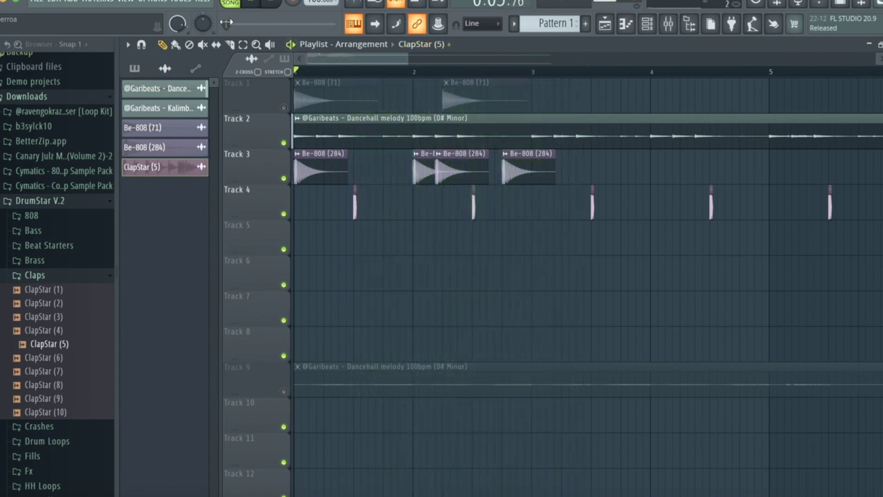
Step: Move the last Be-808 (284) clip to the start of bar 3 and add another a quarter of the way into bar 4
{"action": "left_click_drag", "start_coordinate": [518, 179], "coordinate": [549, 177]}
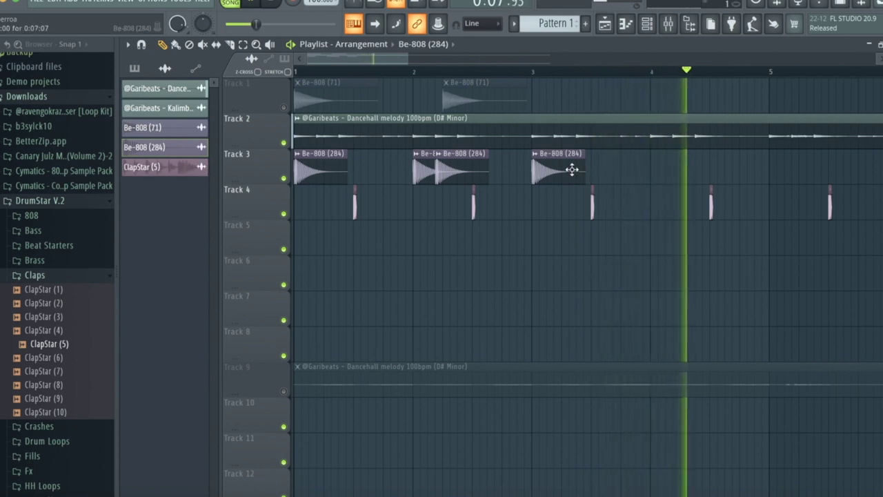
{"action": "left_click", "coordinate": [685, 171]}
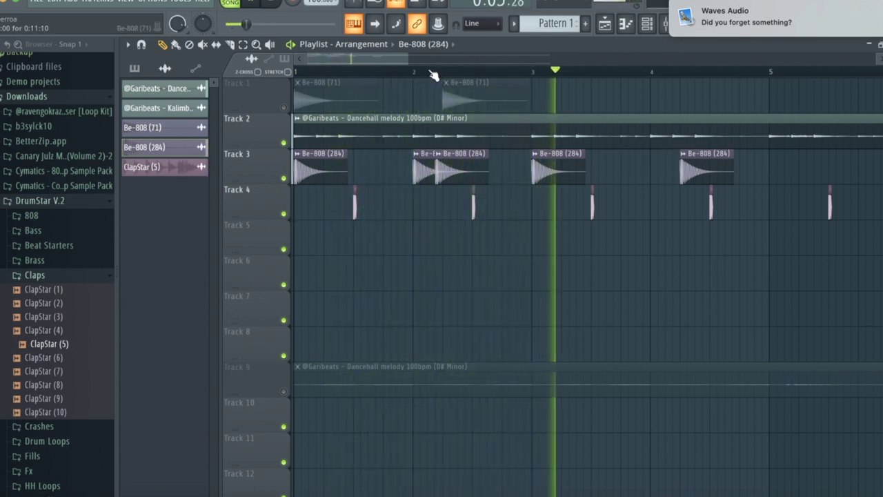
{"action": "left_click_drag", "start_coordinate": [400, 60], "coordinate": [435, 62]}
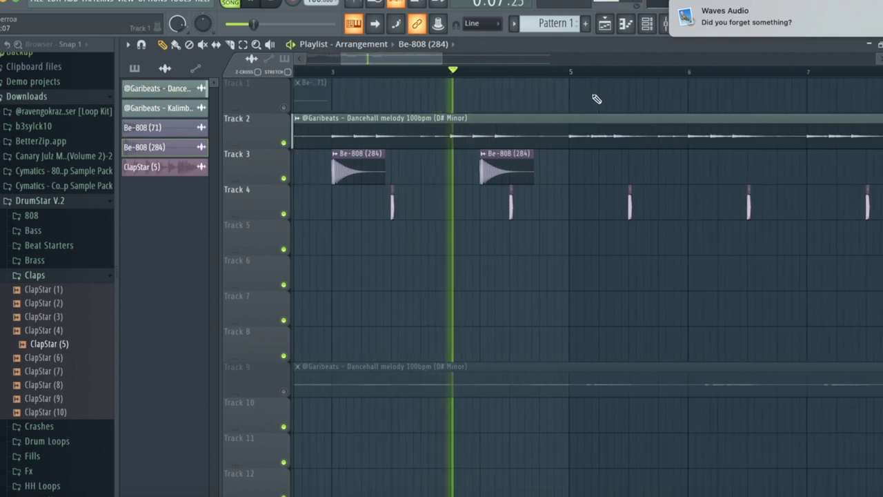
Step: Delete the Be-808 (284) clip a quarter into bar 4 on Track 3 and add one at the start of that bar
{"action": "scroll", "coordinate": [482, 160], "scroll_direction": "left", "scroll_amount": 2}
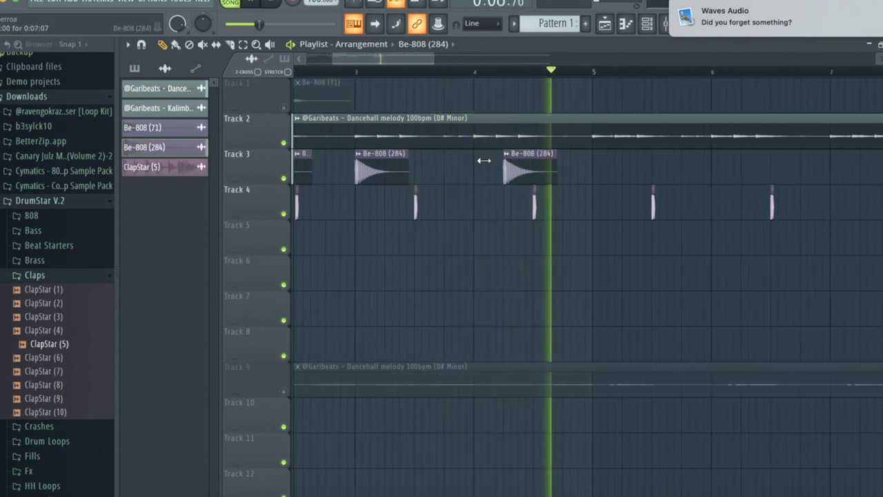
{"action": "left_click", "coordinate": [313, 72]}
{"action": "right_click", "coordinate": [542, 160]}
{"action": "scroll", "coordinate": [542, 164], "scroll_direction": "left", "scroll_amount": 2}
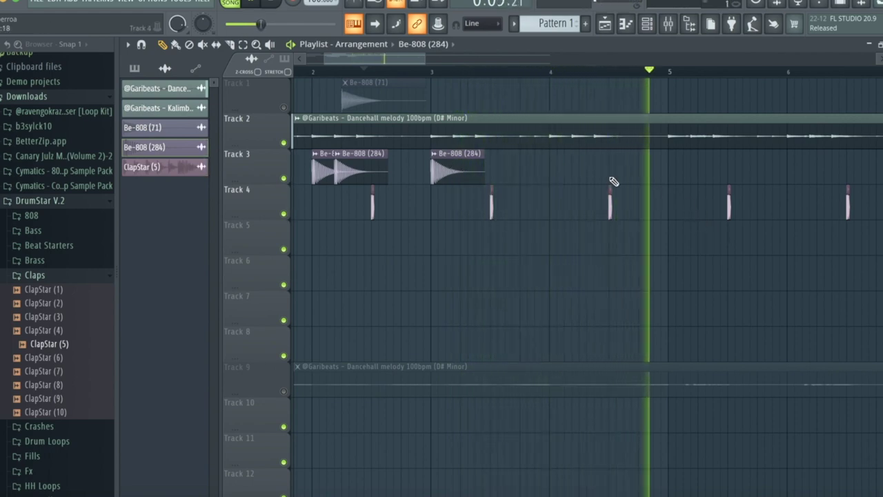
{"action": "left_click", "coordinate": [559, 178]}
{"action": "left_click", "coordinate": [381, 73]}
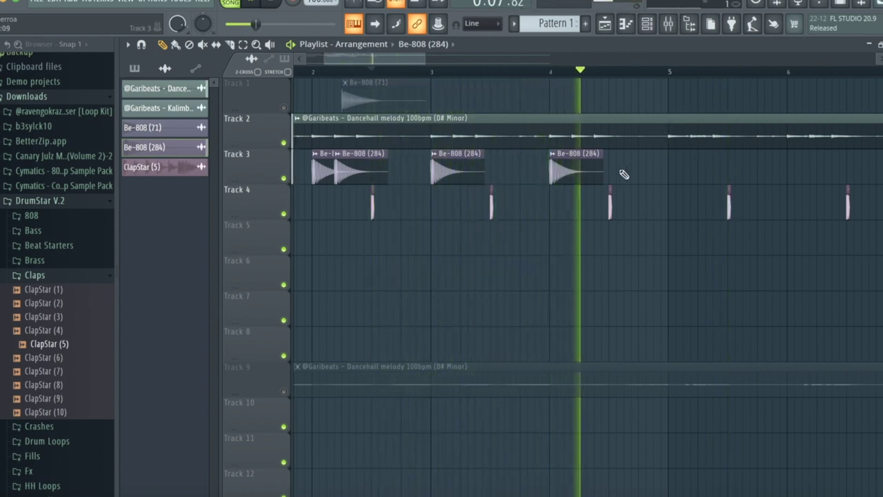
Step: Add Be-808 (284) clips to Track 3 just after the start of bar 4 and three quarters through it
{"action": "left_click", "coordinate": [594, 205]}
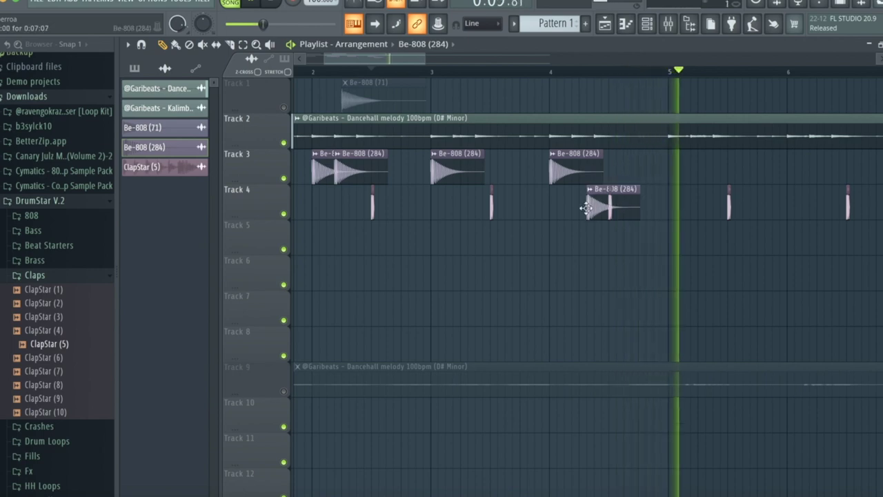
{"action": "left_click_drag", "start_coordinate": [598, 207], "coordinate": [582, 172]}
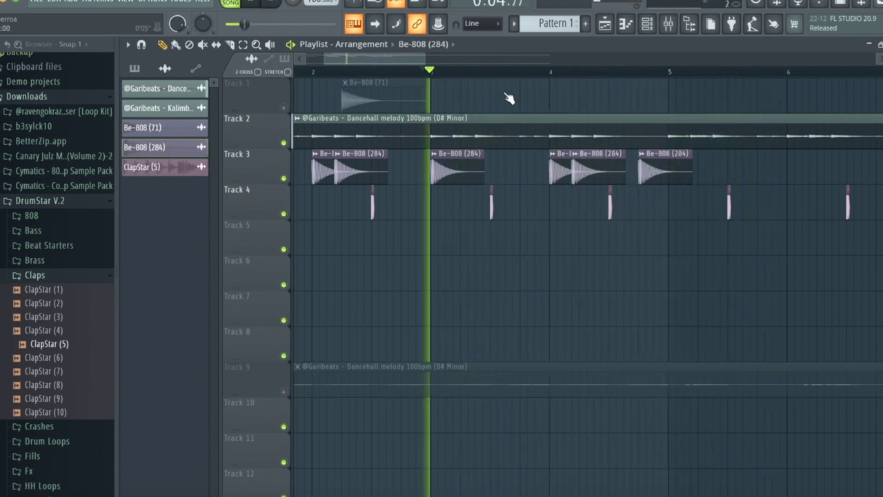
{"action": "left_click", "coordinate": [668, 166]}
Step: Shorten the last Be-808 (284) clip in bar 4 and place a second short one directly behind it
{"action": "left_click_drag", "start_coordinate": [675, 164], "coordinate": [660, 170]}
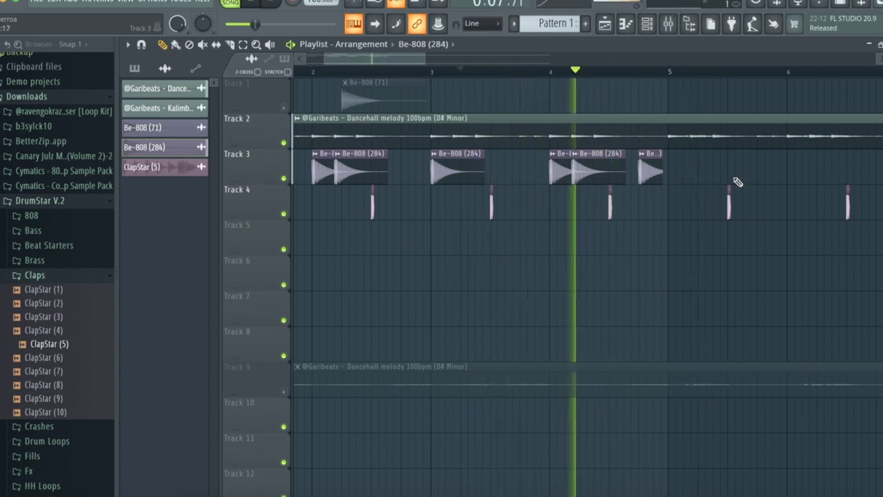
{"action": "mouse_move", "coordinate": [673, 171]}
{"action": "left_mouse_down"}
{"action": "mouse_move", "coordinate": [660, 166]}
{"action": "mouse_move", "coordinate": [670, 157]}
{"action": "mouse_move", "coordinate": [662, 163]}
{"action": "left_mouse_up"}
{"action": "left_click", "coordinate": [424, 73]}
{"action": "left_click", "coordinate": [675, 171]}
{"action": "key", "text": "ctrl+z"}
Step: Select the Be-808 (284) clips in bars 1 to 4 on Track 3 and duplicate them into bars 5 to 8
{"action": "scroll", "coordinate": [565, 120], "scroll_direction": "down", "scroll_amount": 4}
{"action": "left_click", "coordinate": [243, 44]}
{"action": "left_click_drag", "start_coordinate": [538, 168], "coordinate": [233, 164]}
{"action": "key", "text": "ctrl+b"}
{"action": "scroll", "coordinate": [428, 62], "scroll_direction": "up", "scroll_amount": 4}
{"action": "left_click_drag", "start_coordinate": [426, 61], "coordinate": [620, 116]}
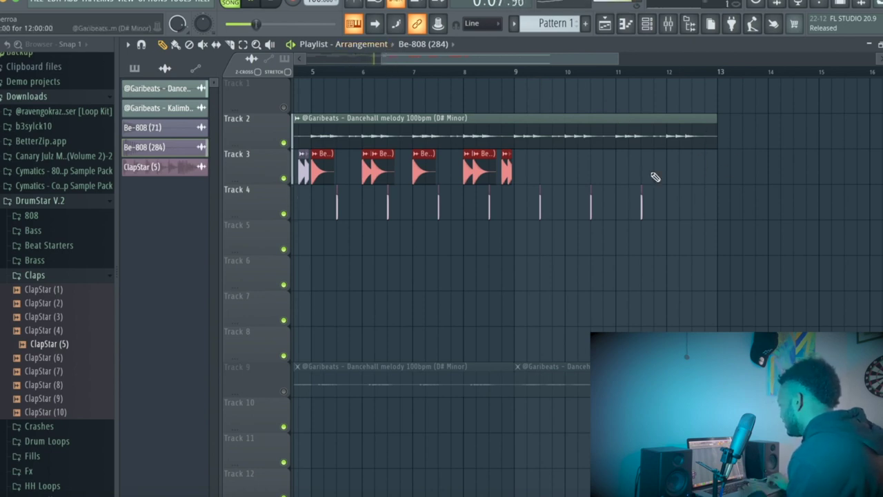
Step: Delete the claps after bar 8 on Track 4 and shorten the Dancehall melody clip on Track 2 to end at bar 9
{"action": "right_click", "coordinate": [641, 207]}
{"action": "right_click", "coordinate": [591, 207]}
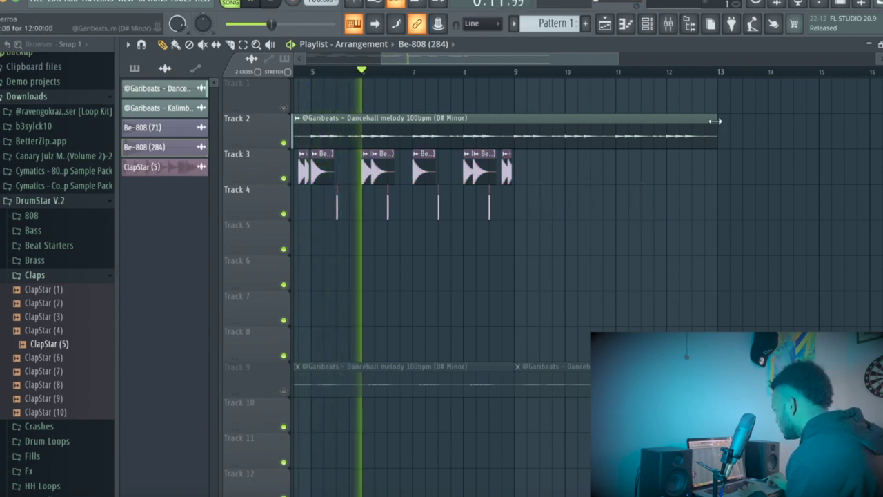
{"action": "left_click_drag", "start_coordinate": [714, 121], "coordinate": [514, 120]}
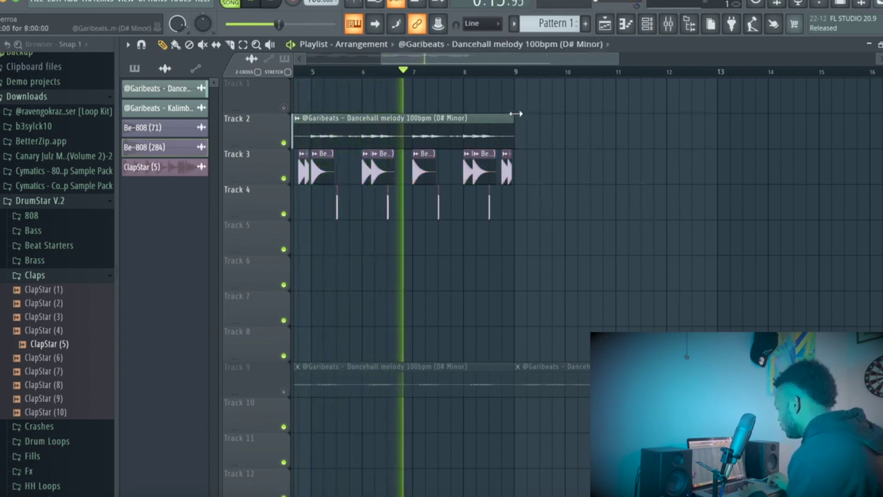
Step: Mute Track 3 and unmute Track 1
{"action": "left_click_drag", "start_coordinate": [379, 58], "coordinate": [307, 59]}
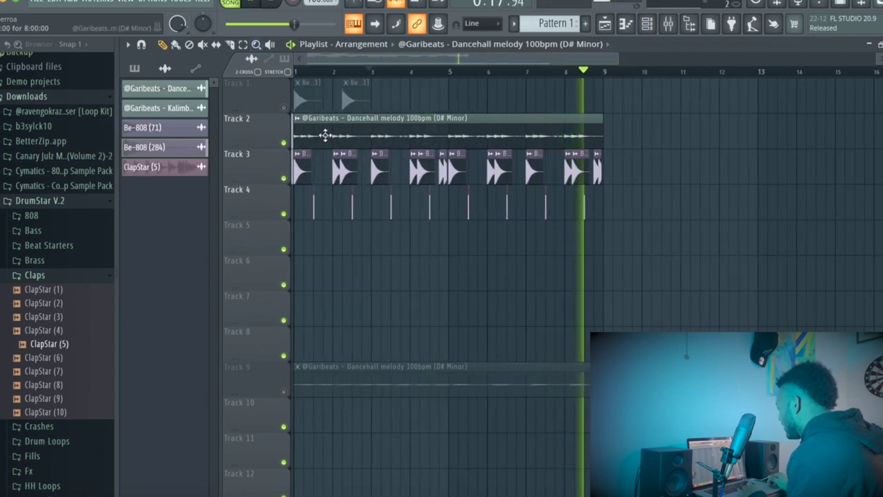
{"action": "left_click", "coordinate": [284, 178]}
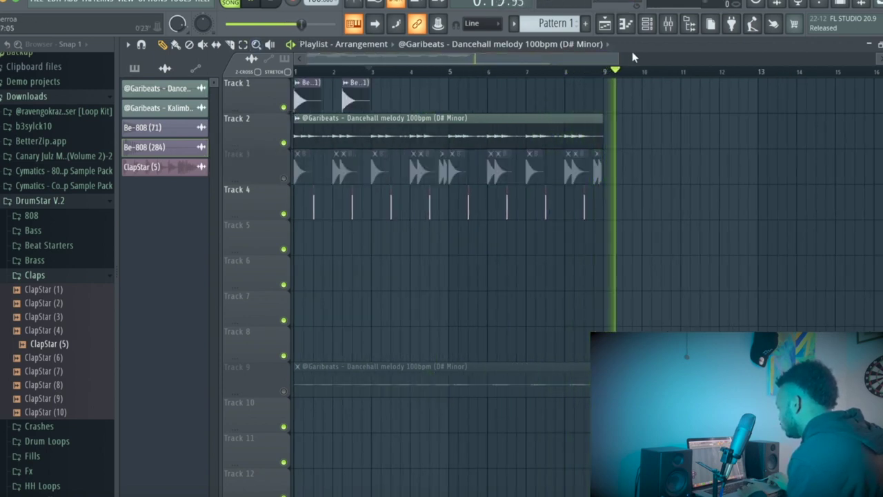
{"action": "left_click_drag", "start_coordinate": [615, 53], "coordinate": [540, 54]}
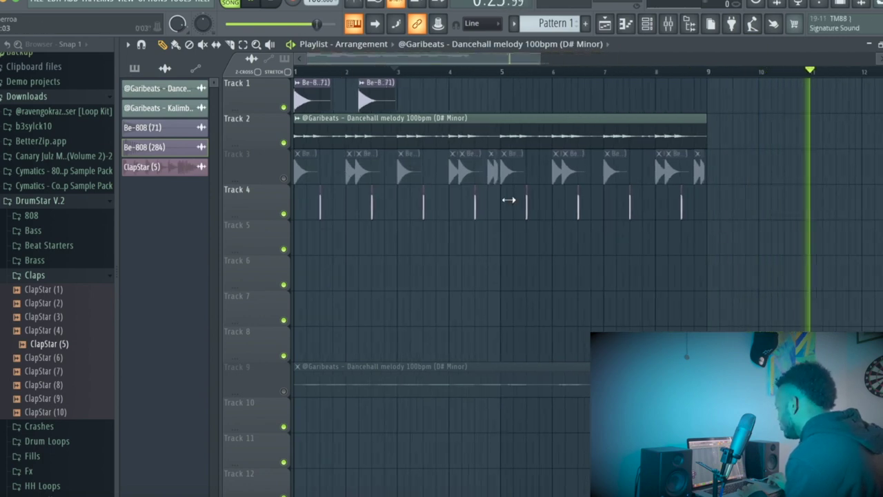
Step: Move the second Dancehall melody clip from Track 9 to Track 8 at bar 5, and mute Track 8
{"action": "left_click_drag", "start_coordinate": [592, 340], "coordinate": [520, 338]}
{"action": "left_click", "coordinate": [283, 356]}
{"action": "left_click", "coordinate": [257, 4]}
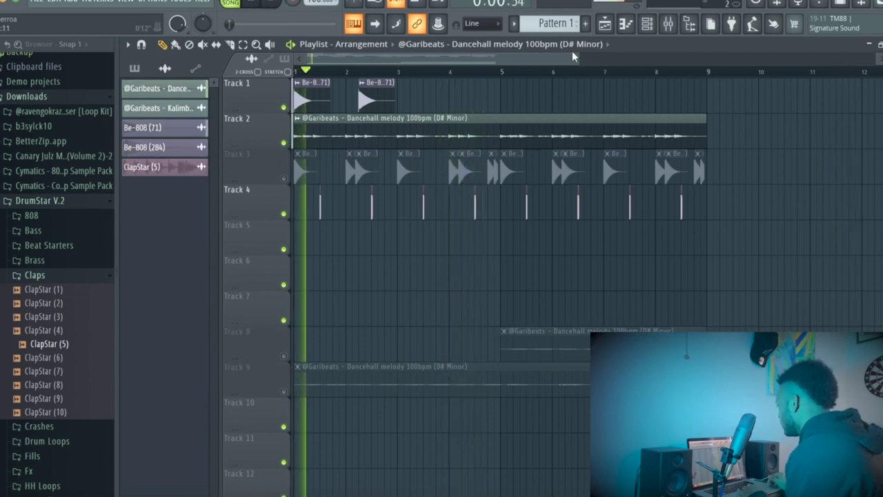
Step: Move the second Be-808 (71) clip on Track 1 to the start of bar 2 and shorten it
{"action": "left_click_drag", "start_coordinate": [577, 58], "coordinate": [446, 56]}
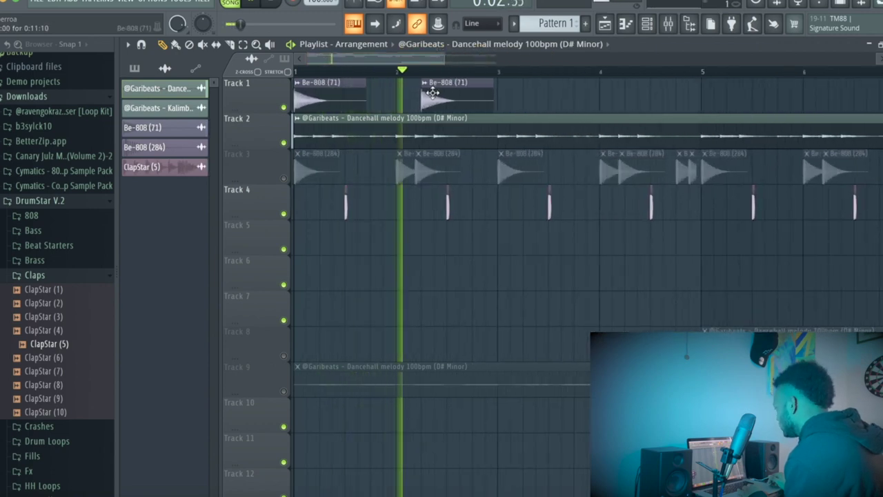
{"action": "left_click_drag", "start_coordinate": [433, 92], "coordinate": [407, 92]}
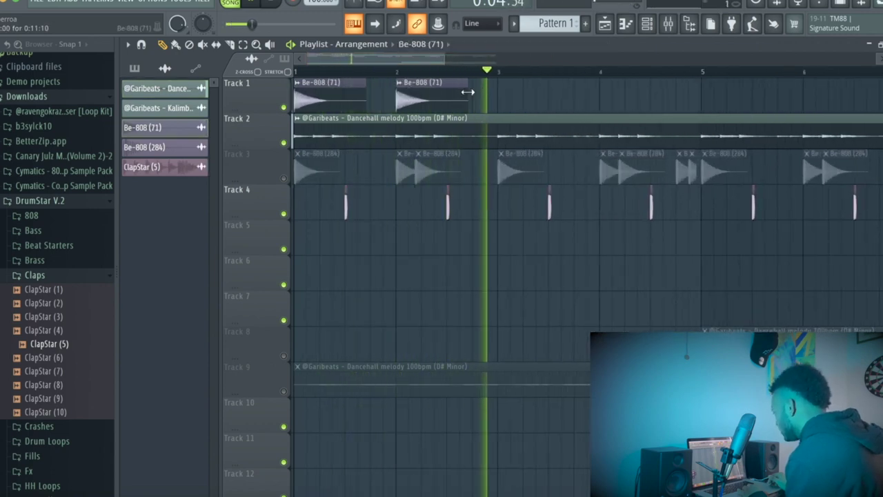
{"action": "left_click_drag", "start_coordinate": [467, 92], "coordinate": [419, 87]}
Step: Add short Be-808 (71) clips on Track 1 through bars 2 to 4, matching the hit positions on muted Track 3
{"action": "left_click", "coordinate": [424, 98]}
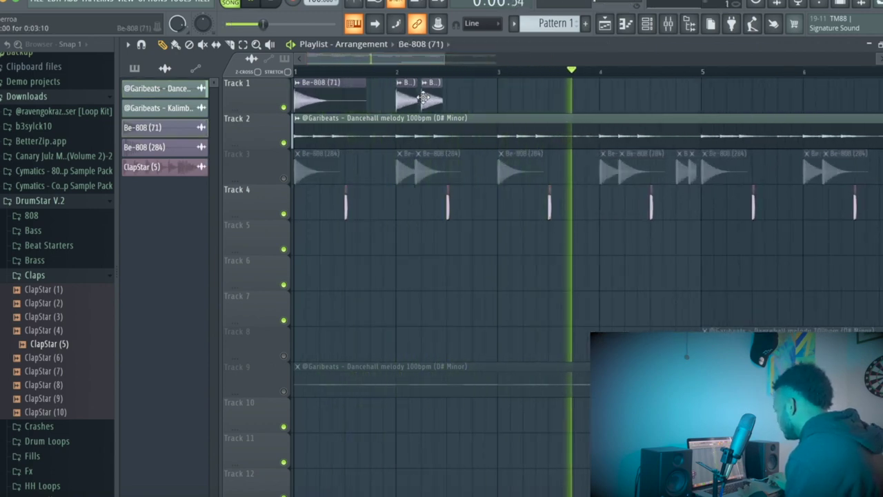
{"action": "left_click_drag", "start_coordinate": [445, 58], "coordinate": [414, 57]}
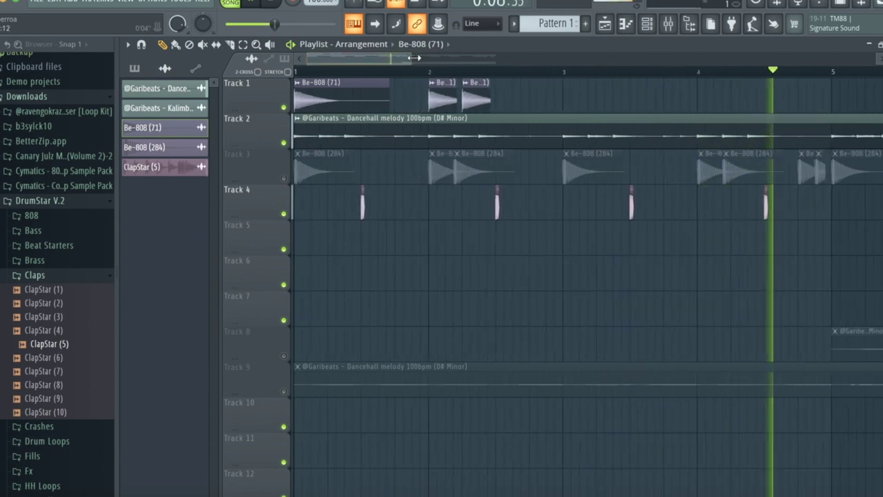
{"action": "left_click_drag", "start_coordinate": [473, 90], "coordinate": [465, 89]}
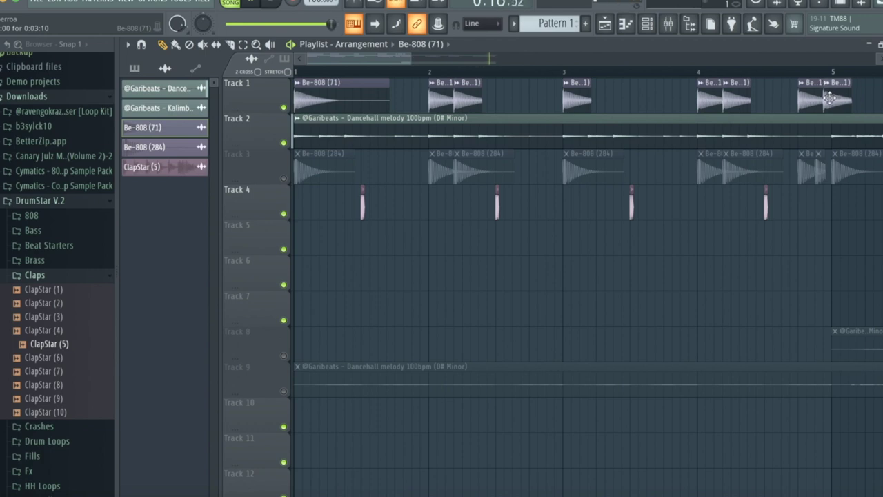
{"action": "left_click_drag", "start_coordinate": [840, 95], "coordinate": [828, 93]}
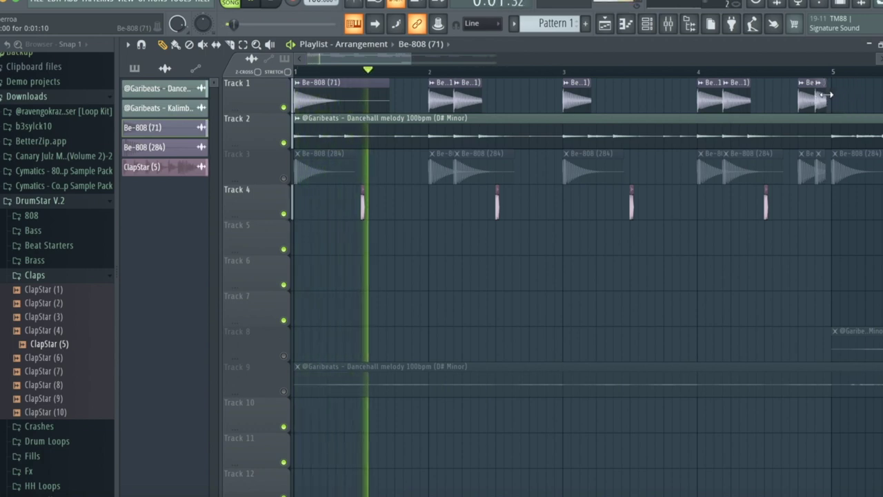
Step: Add a Be-808 (71) clip at the start of bar 5 on Track 1 and lengthen it
{"action": "left_click", "coordinate": [836, 98]}
{"action": "scroll", "coordinate": [832, 96], "scroll_direction": "right", "scroll_amount": 3}
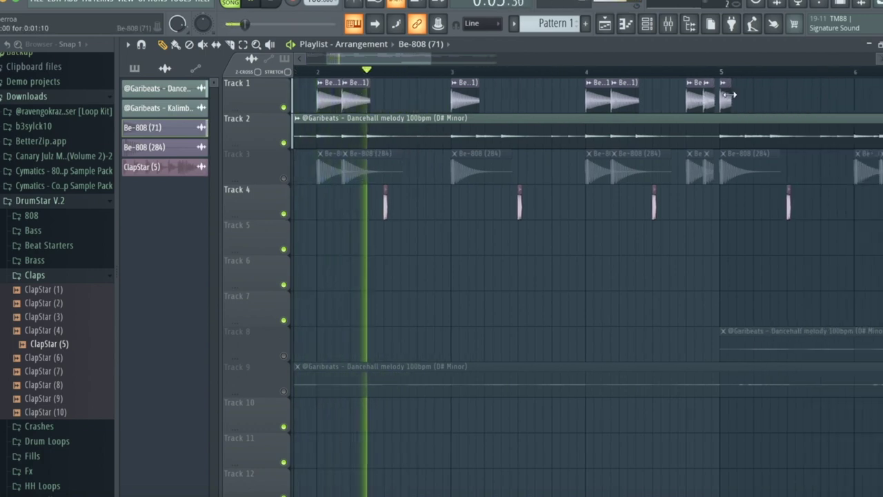
{"action": "left_click_drag", "start_coordinate": [731, 95], "coordinate": [753, 96]}
Step: Add two Be-808 (71) clips on Track 1, at the start of bar 6 and three sixteenths into it
{"action": "scroll", "coordinate": [660, 122], "scroll_direction": "right", "scroll_amount": 6}
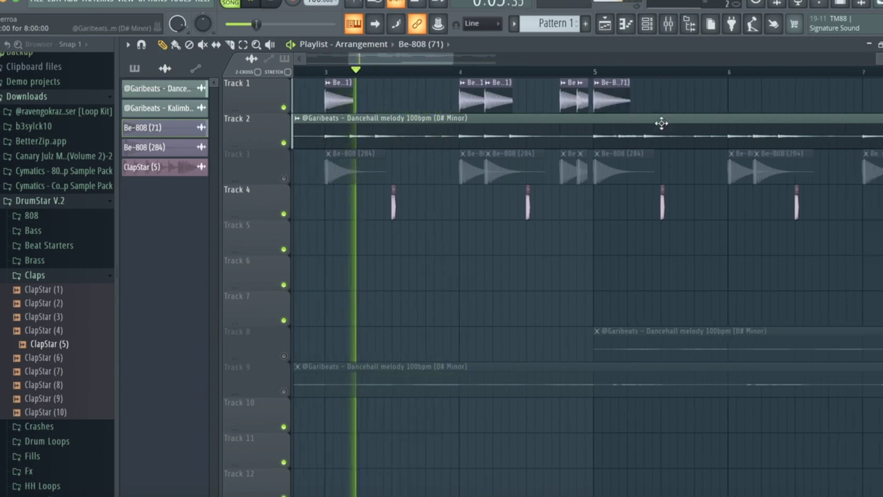
{"action": "left_click", "coordinate": [633, 97]}
{"action": "left_click", "coordinate": [669, 99]}
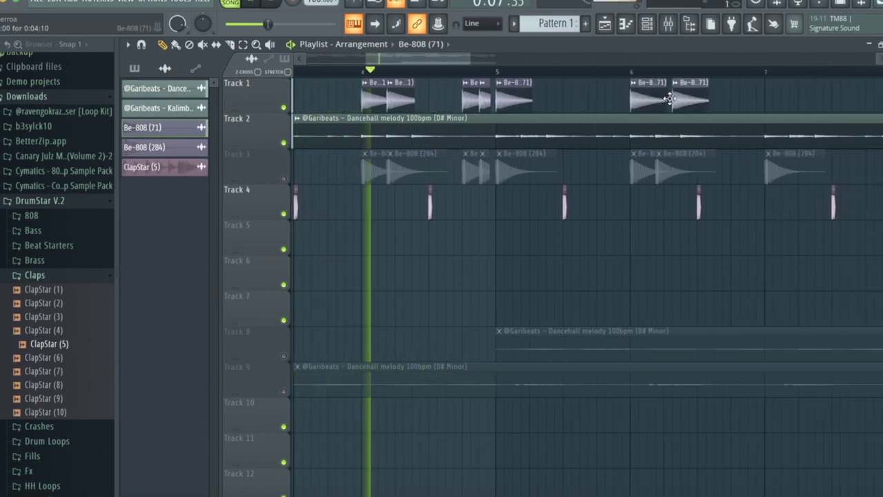
{"action": "left_click_drag", "start_coordinate": [680, 99], "coordinate": [662, 98]}
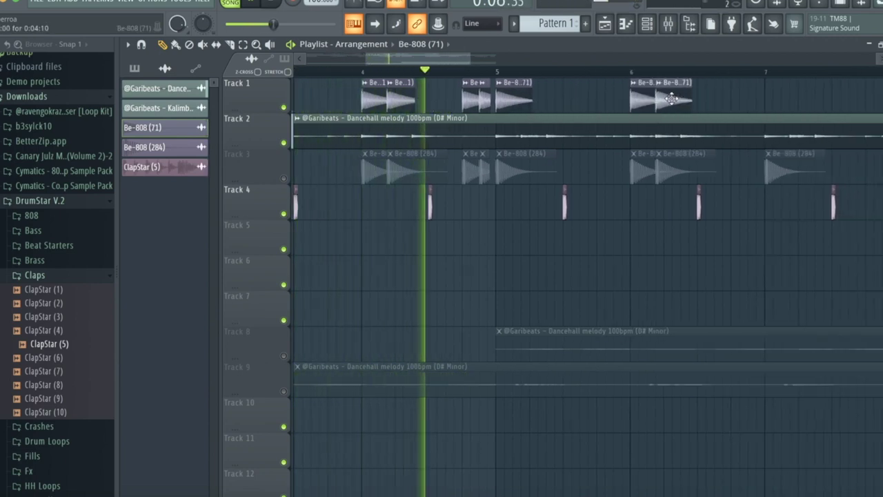
Step: Add Be-808 (71) clips on Track 1 at the starts of bars 7 and 8 and three sixteenths into bar 8
{"action": "left_click", "coordinate": [766, 102]}
{"action": "scroll", "coordinate": [777, 155], "scroll_direction": "right", "scroll_amount": 3}
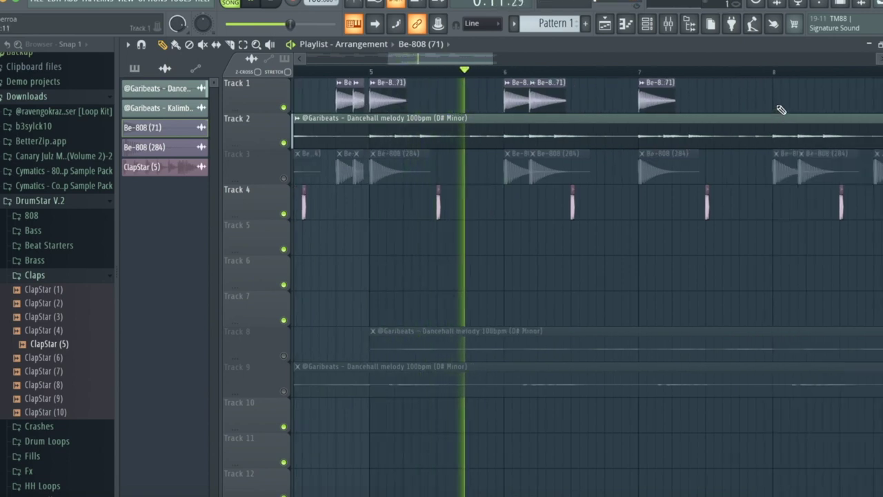
{"action": "left_click", "coordinate": [797, 102]}
{"action": "left_click", "coordinate": [825, 98]}
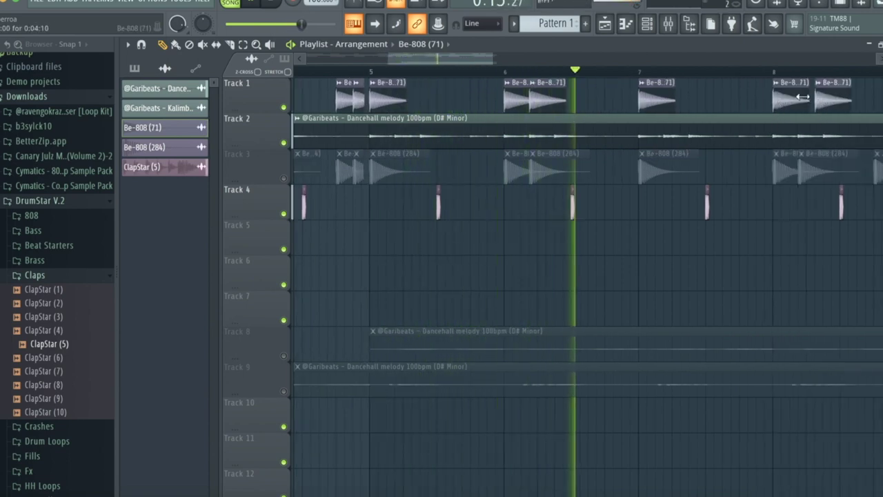
{"action": "left_click_drag", "start_coordinate": [827, 96], "coordinate": [809, 96]}
Step: Add two shortened Be-808 (71) clips back to back in the last quarter of bar 8 on Track 1
{"action": "scroll", "coordinate": [813, 96], "scroll_direction": "right", "scroll_amount": 3}
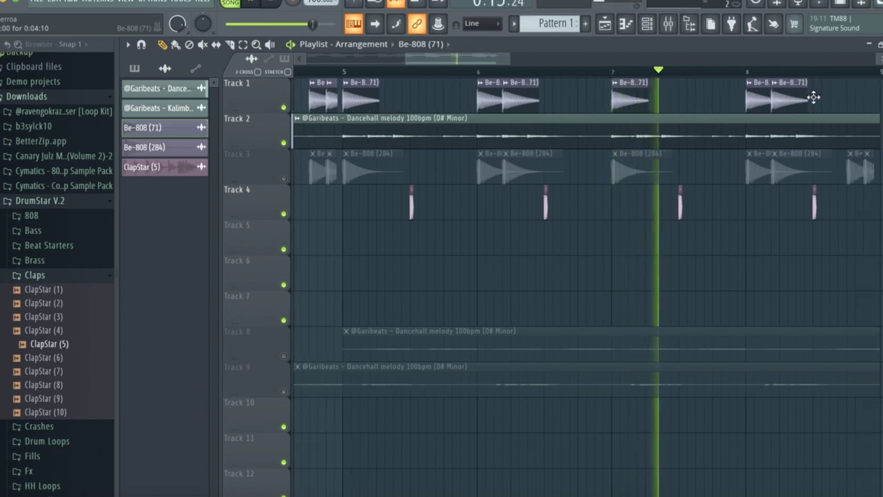
{"action": "left_click", "coordinate": [753, 100]}
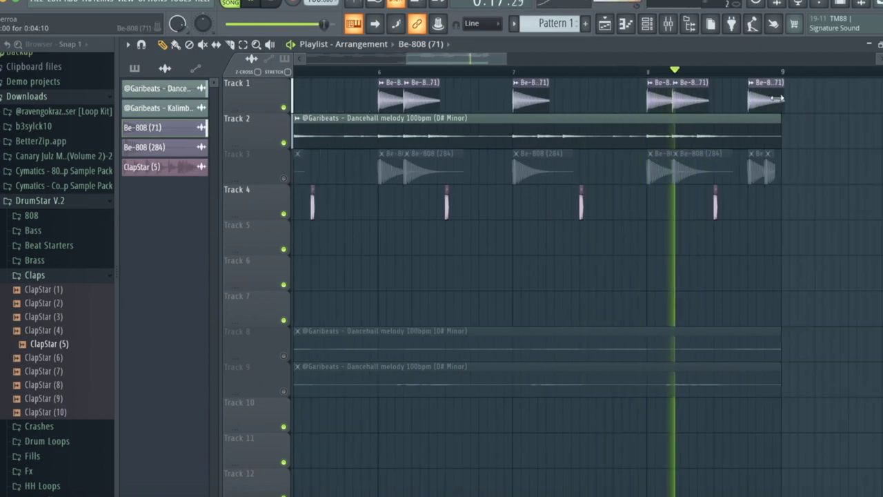
{"action": "left_click", "coordinate": [797, 97]}
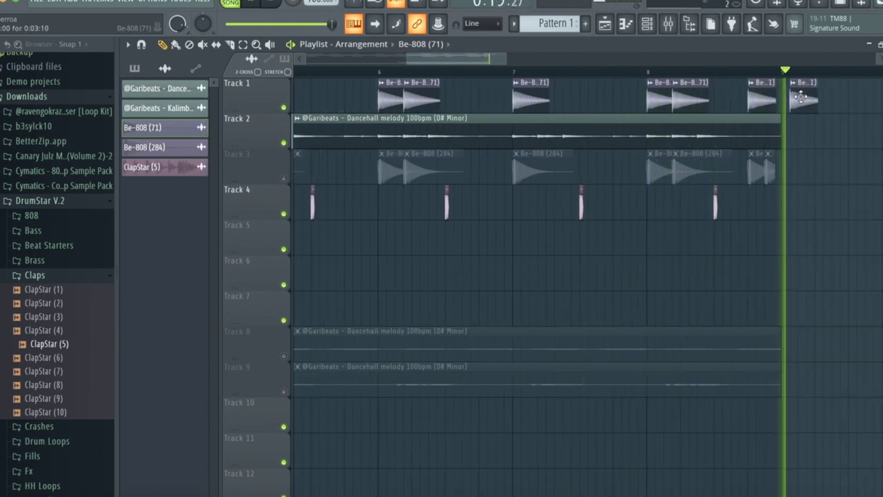
{"action": "left_click_drag", "start_coordinate": [797, 97], "coordinate": [773, 97]}
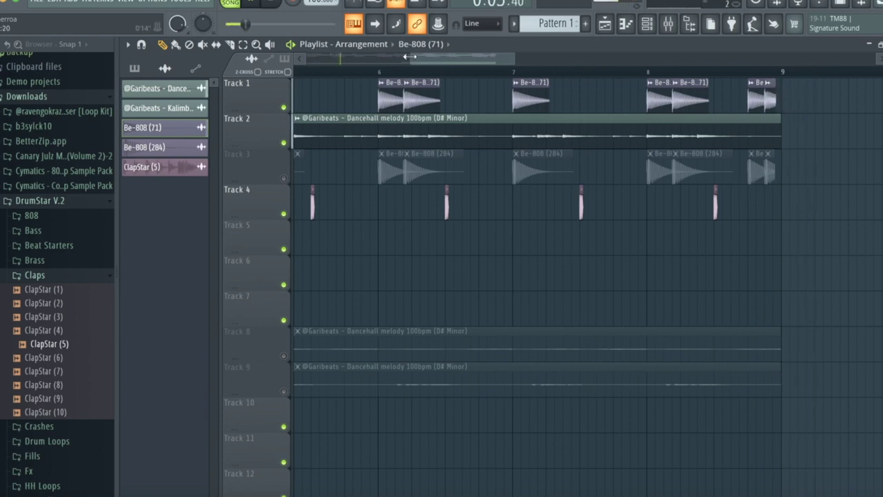
Step: Add the Chuki Beats misc (2) sample from the b3sylck10 folder to Track 5 in bar 2
{"action": "left_click_drag", "start_coordinate": [407, 56], "coordinate": [308, 57]}
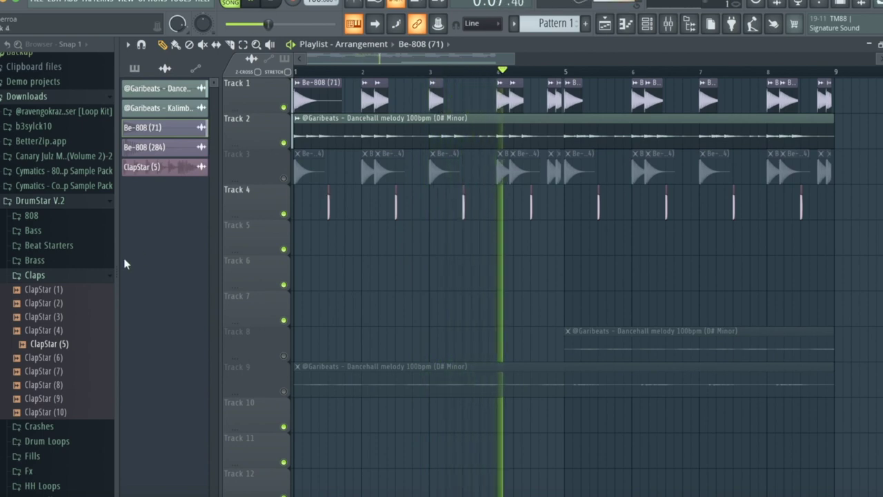
{"action": "left_click", "coordinate": [34, 275]}
{"action": "left_click", "coordinate": [38, 126]}
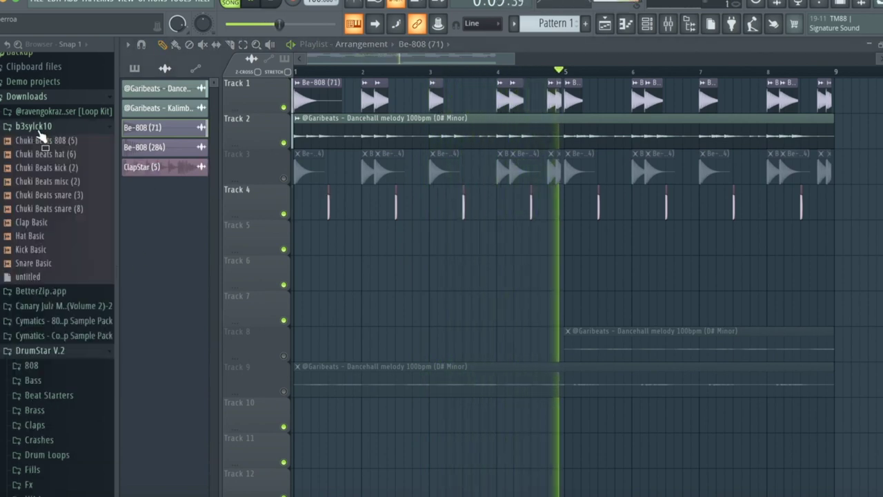
{"action": "left_click_drag", "start_coordinate": [43, 179], "coordinate": [516, 73]}
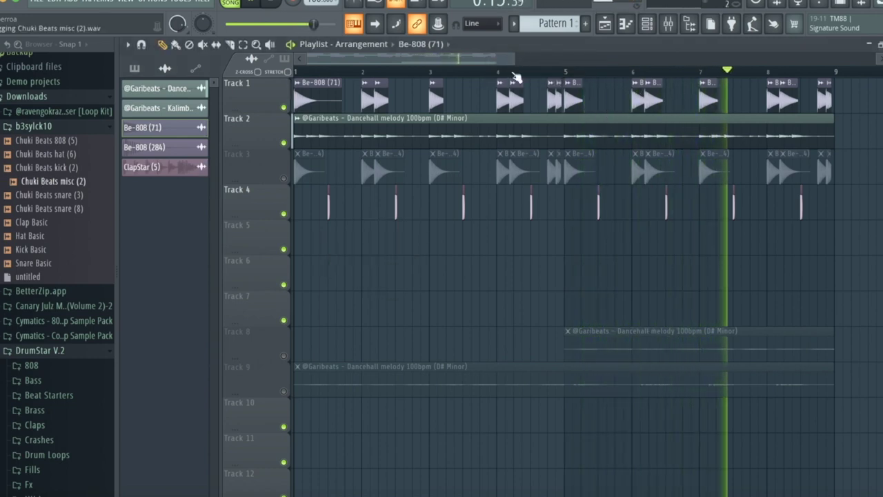
{"action": "left_click_drag", "start_coordinate": [56, 182], "coordinate": [376, 250]}
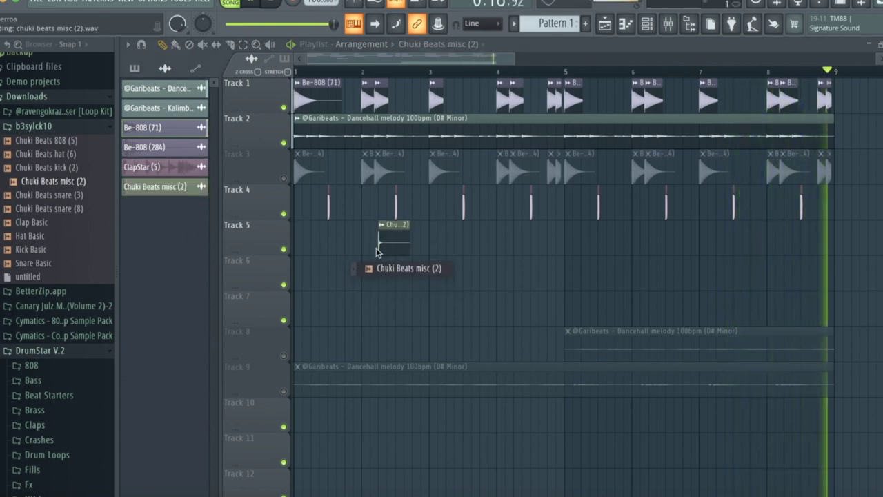
Step: Shorten the Chuki Beats misc (2) clip and move it to Track 4, three quarters through bar 1
{"action": "scroll", "coordinate": [632, 274], "scroll_direction": "up", "scroll_amount": 5}
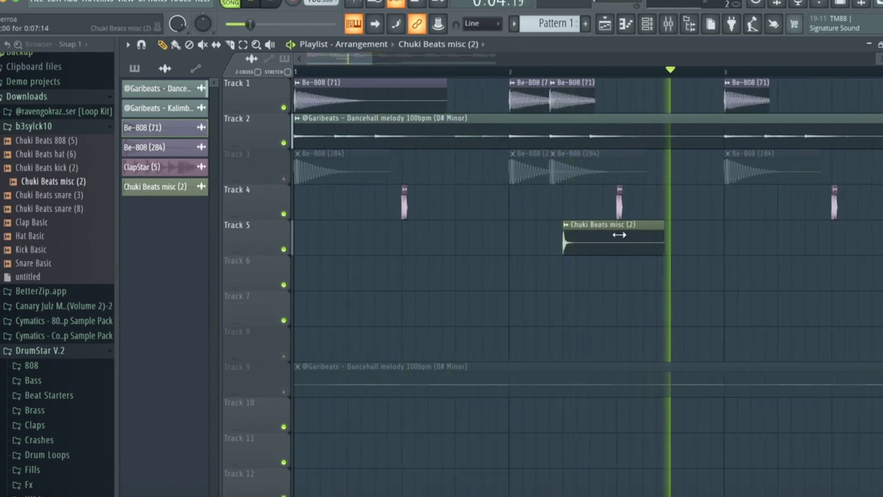
{"action": "left_click_drag", "start_coordinate": [620, 234], "coordinate": [469, 200]}
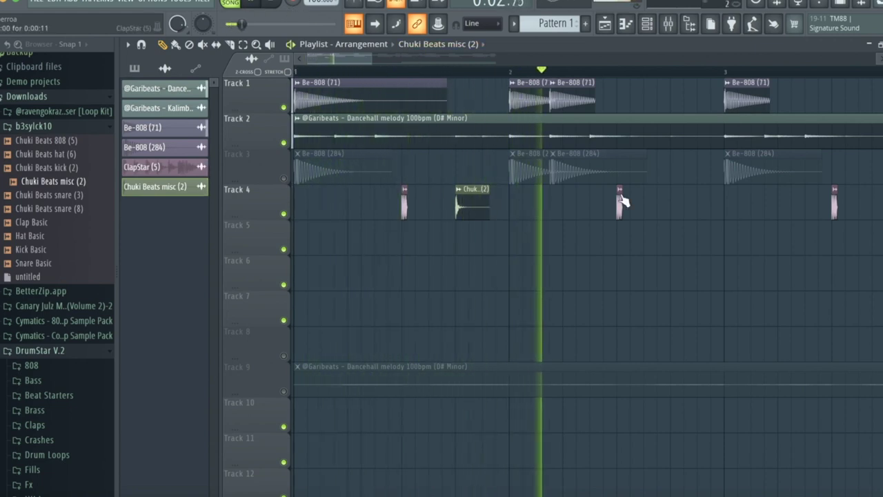
Step: Remove the Chuki Beats misc (2) clip from Track 4 and place a new pattern named per at the start of Track 5
{"action": "left_click", "coordinate": [672, 204]}
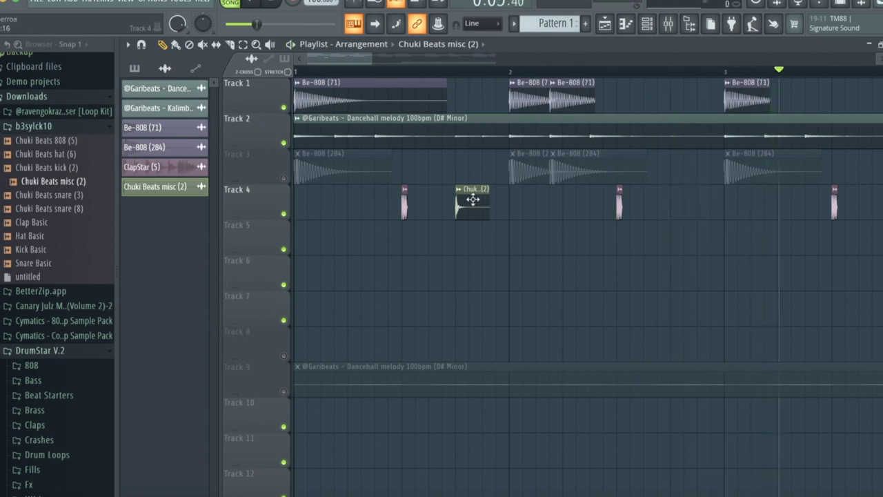
{"action": "left_click", "coordinate": [651, 26]}
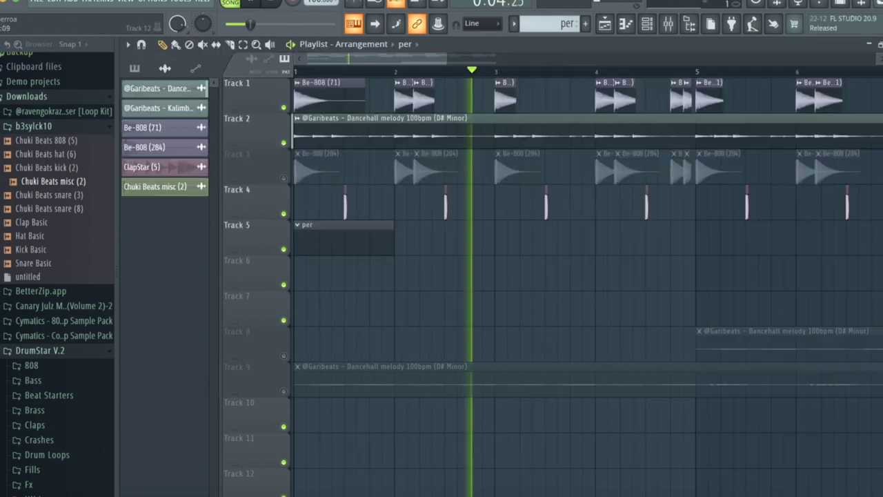
Step: Enable steps 7 and 11 of the Chuki Beats misc (2) channel in the per pattern
{"action": "left_click", "coordinate": [646, 25]}
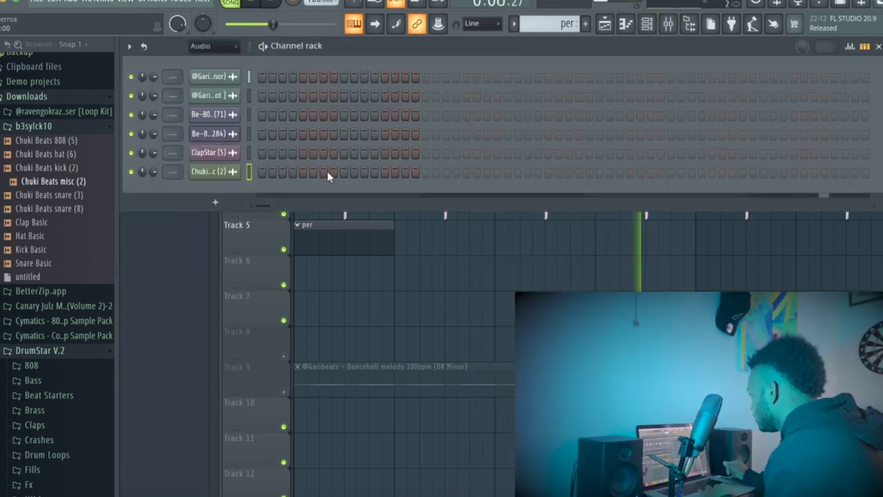
{"action": "left_click", "coordinate": [323, 171]}
{"action": "left_click", "coordinate": [373, 171]}
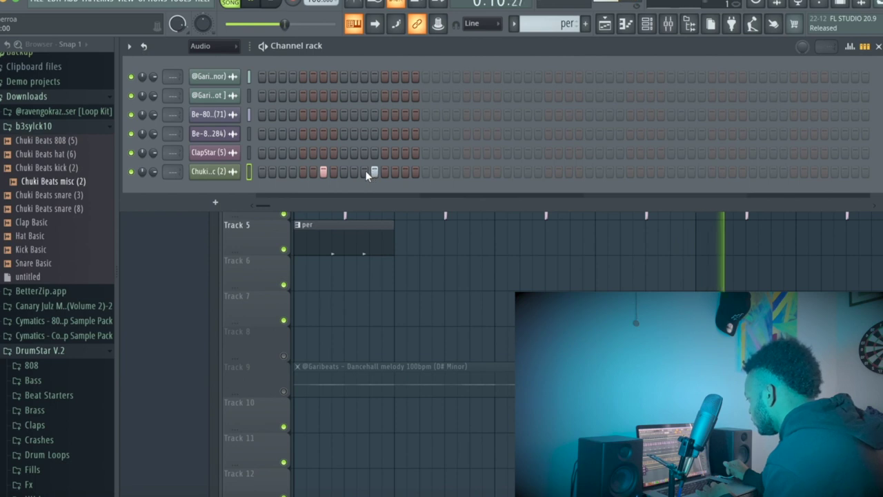
{"action": "left_click", "coordinate": [364, 171]}
{"action": "right_click", "coordinate": [374, 172]}
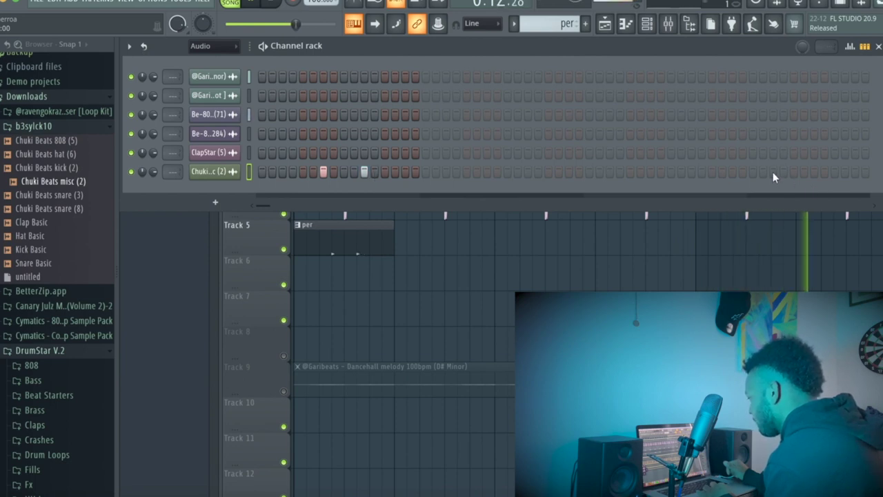
{"action": "left_click", "coordinate": [733, 172]}
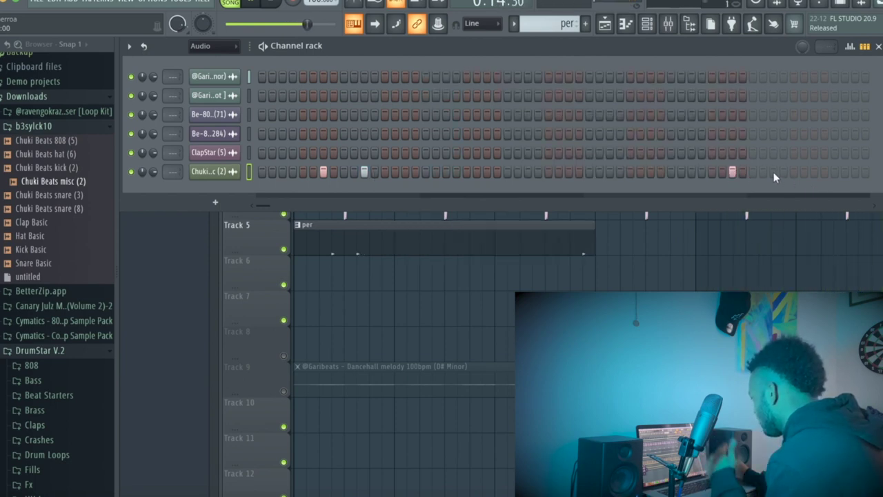
{"action": "left_click", "coordinate": [773, 172]}
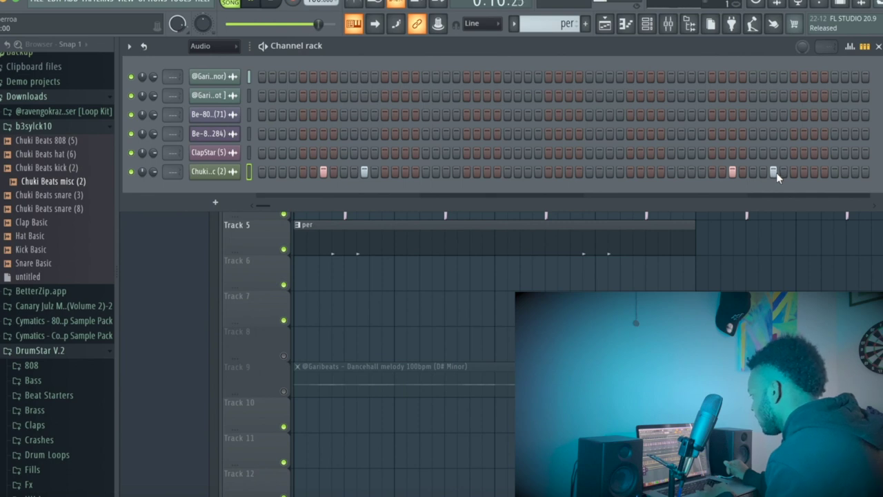
{"action": "right_click", "coordinate": [774, 172]}
{"action": "right_click", "coordinate": [732, 172]}
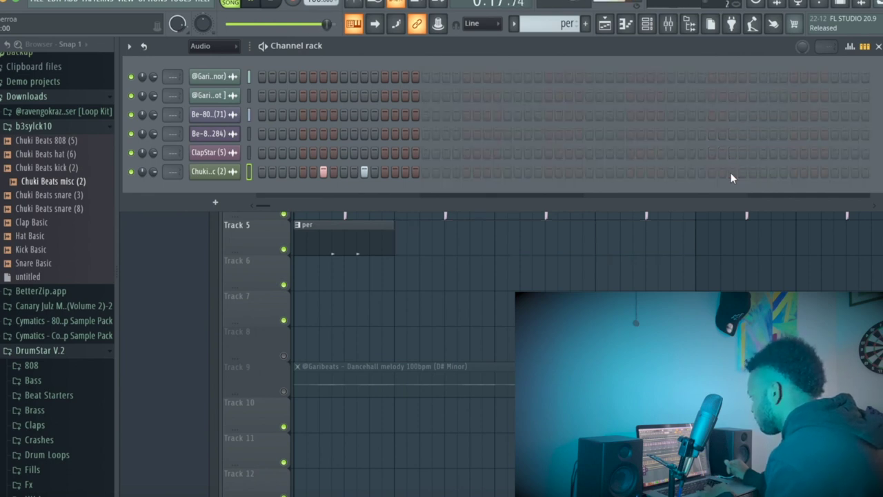
Step: Enable steps 55 and 59 of the Chuki Beats misc (2) channel and add a second per clip at bar 5 on Track 5
{"action": "left_click", "coordinate": [815, 172]}
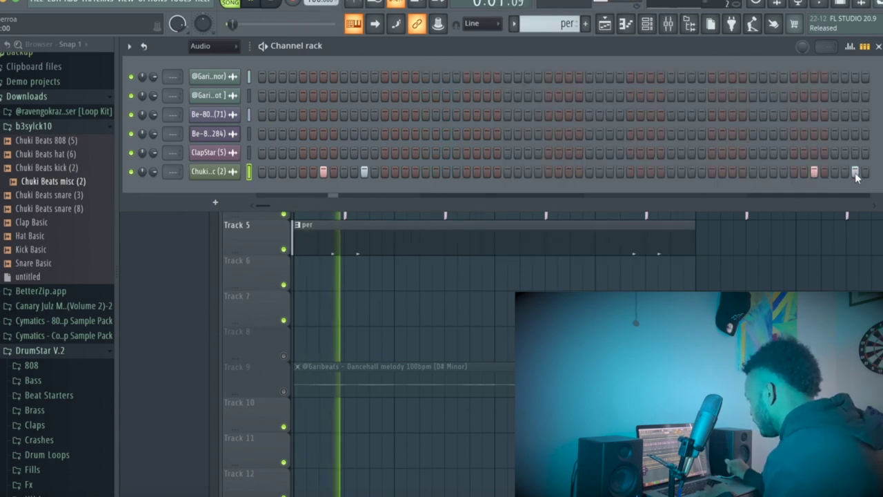
{"action": "left_click", "coordinate": [607, 26]}
{"action": "left_click", "coordinate": [669, 238]}
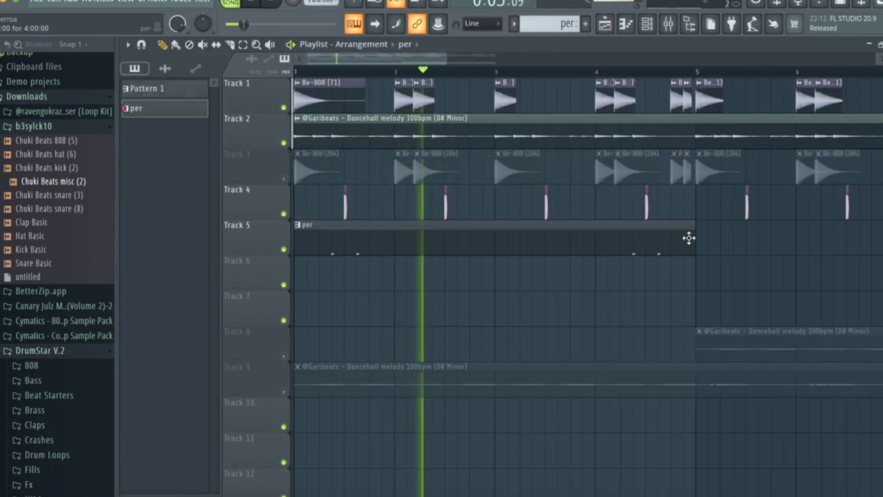
{"action": "left_click", "coordinate": [706, 240]}
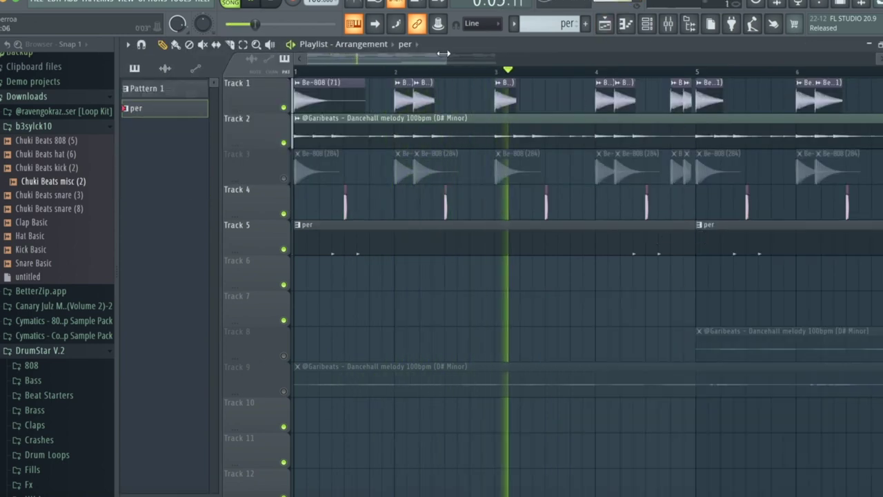
Step: Audition the Be-808 (284) clips on Track 3 in place of the Track 1 clips, and restore the original muting
{"action": "scroll", "coordinate": [638, 104], "scroll_direction": "down", "scroll_amount": 3}
{"action": "scroll", "coordinate": [637, 118], "scroll_direction": "down", "scroll_amount": 2}
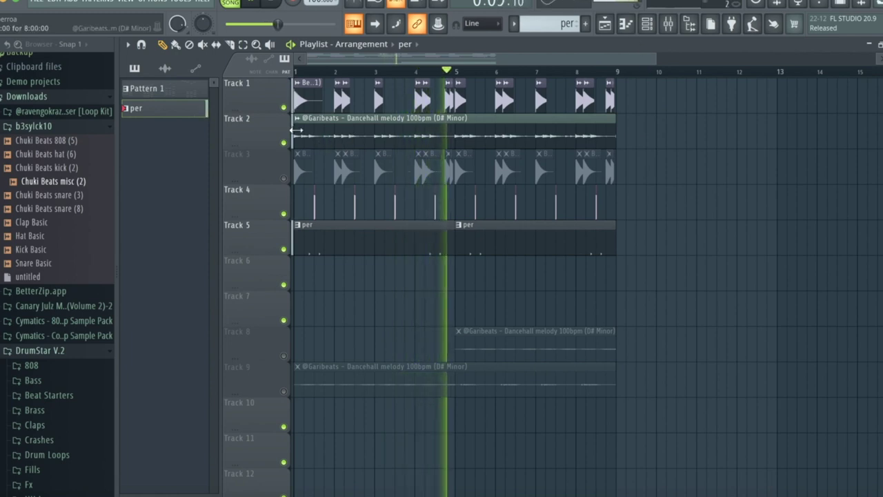
{"action": "left_click", "coordinate": [287, 106]}
{"action": "left_click", "coordinate": [287, 179]}
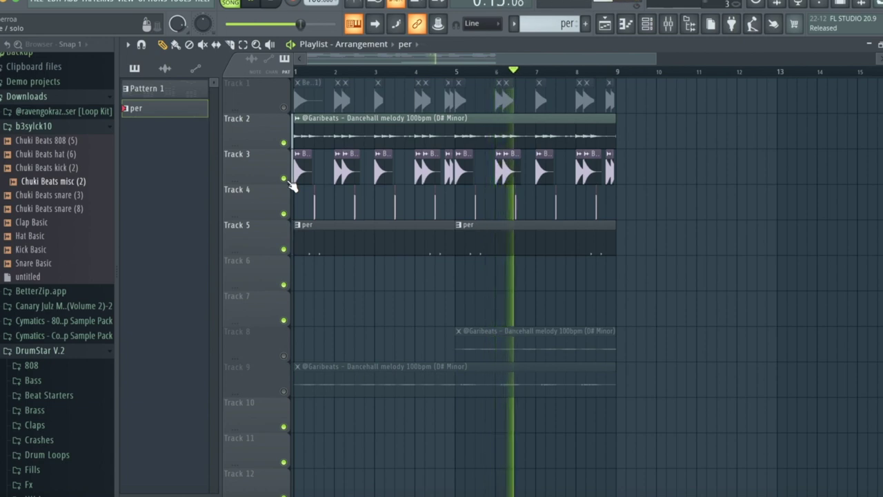
{"action": "left_click", "coordinate": [283, 178]}
{"action": "left_click", "coordinate": [284, 107]}
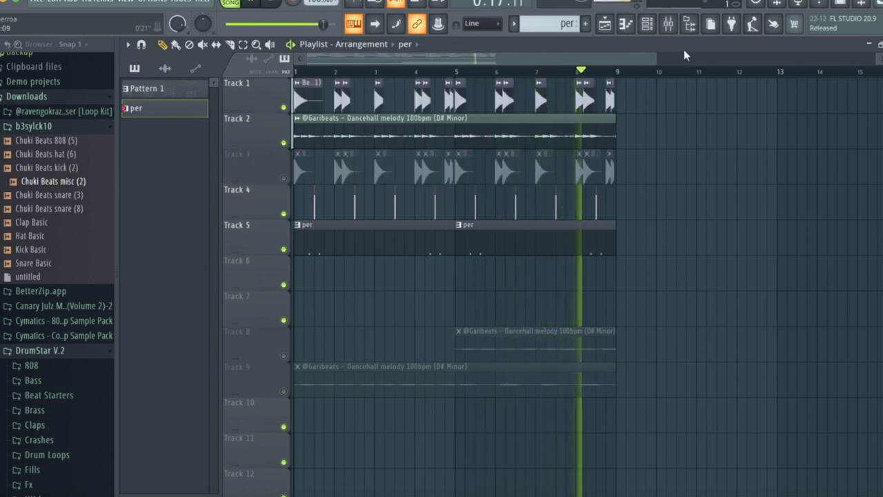
Step: Create a new pattern named hit
{"action": "left_click", "coordinate": [648, 24]}
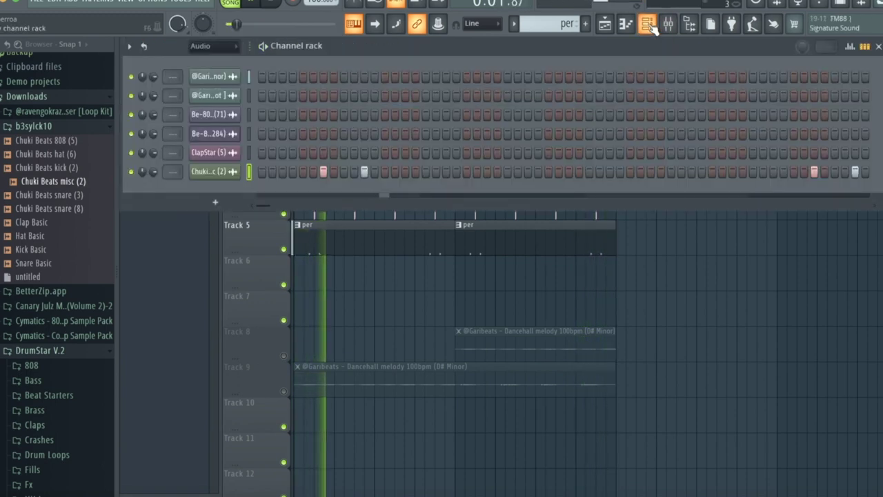
{"action": "left_click", "coordinate": [588, 25]}
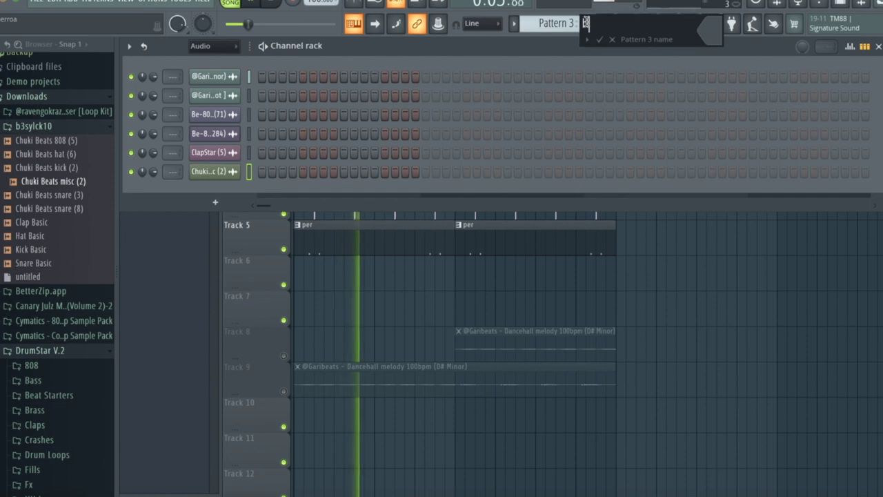
{"action": "key", "text": "Return"}
Step: Load HHStar (13) from the DrumStar V.2 Hi-Hats folder as a new channel and open its sampler settings
{"action": "left_click", "coordinate": [52, 126]}
{"action": "scroll", "coordinate": [53, 351], "scroll_direction": "down", "scroll_amount": 3}
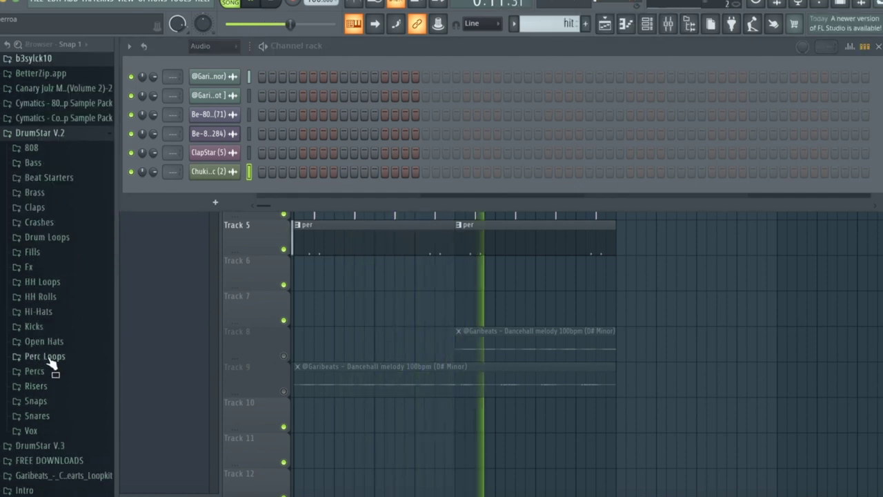
{"action": "left_click", "coordinate": [43, 309]}
{"action": "scroll", "coordinate": [43, 372], "scroll_direction": "down", "scroll_amount": 3}
{"action": "left_click_drag", "start_coordinate": [39, 393], "coordinate": [219, 185]}
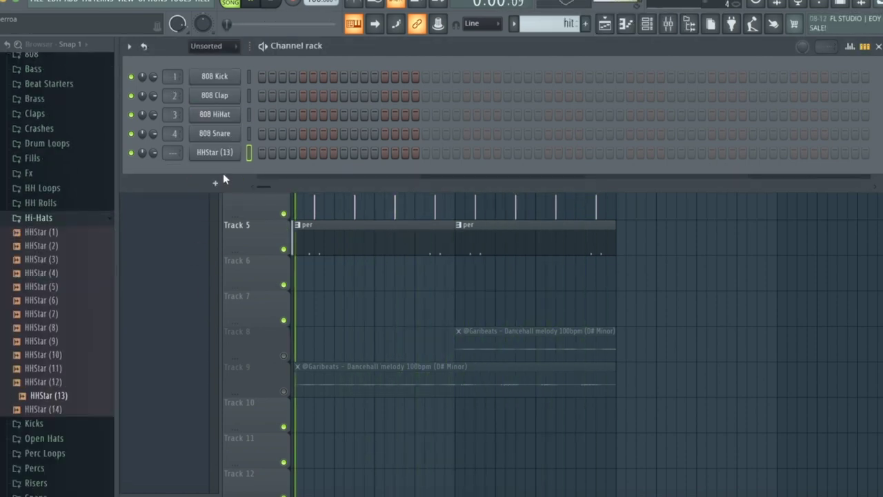
{"action": "left_click", "coordinate": [225, 154]}
{"action": "right_click", "coordinate": [416, 422]}
{"action": "left_click", "coordinate": [360, 384]}
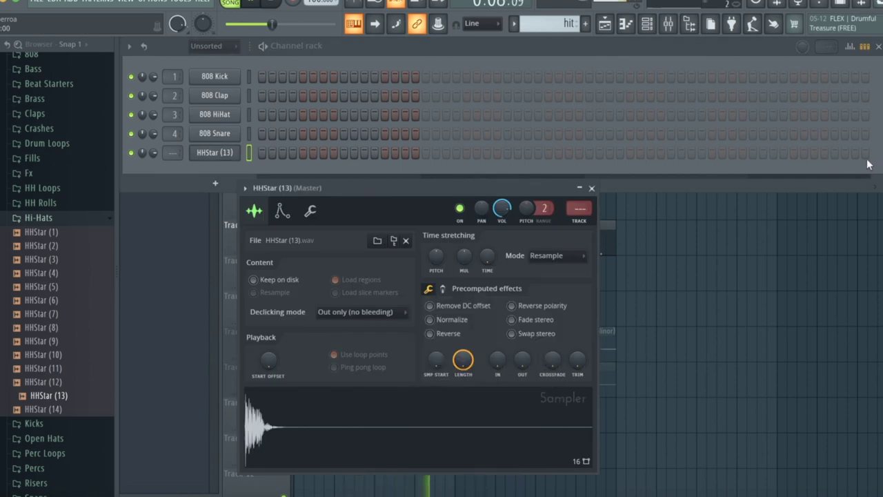
Step: Extend the hit pattern to four bars and fill every second step of the HHStar (13) channel
{"action": "left_click", "coordinate": [865, 155]}
{"action": "right_click", "coordinate": [219, 153]}
{"action": "left_click", "coordinate": [390, 194]}
Step: Place hit pattern clips at bars 1 and 5 on Track 6
{"action": "left_click", "coordinate": [607, 25]}
{"action": "left_click", "coordinate": [307, 267]}
{"action": "left_click", "coordinate": [465, 266]}
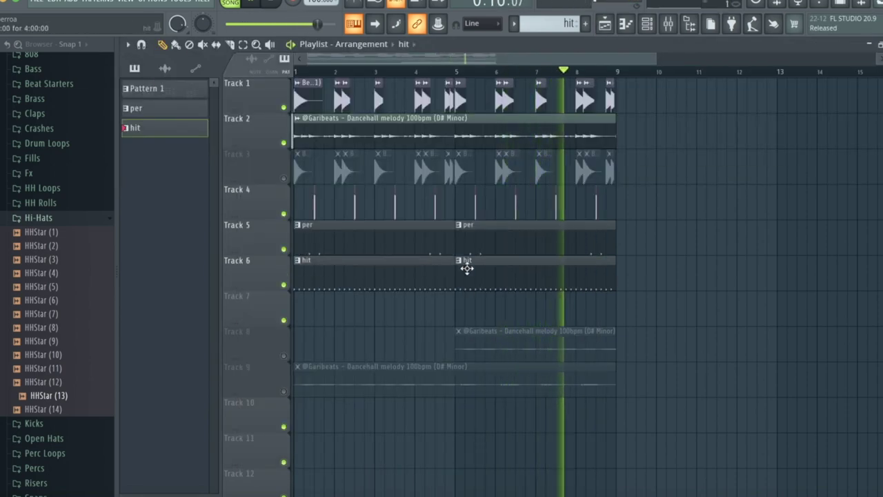
Step: Adjust the high band's main output level in the Frequency Splitter on the Master mixer track
{"action": "left_click", "coordinate": [647, 24]}
{"action": "left_click", "coordinate": [216, 154]}
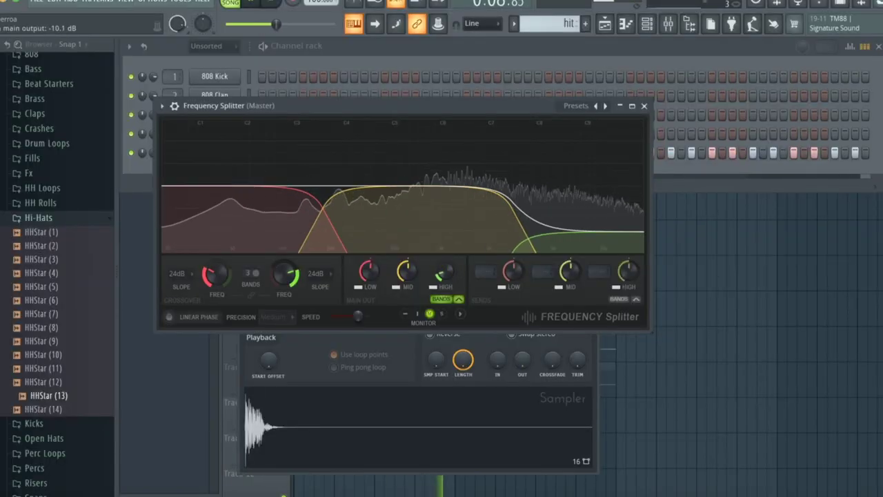
{"action": "left_click_drag", "start_coordinate": [443, 274], "coordinate": [444, 268]}
{"action": "left_click", "coordinate": [644, 106]}
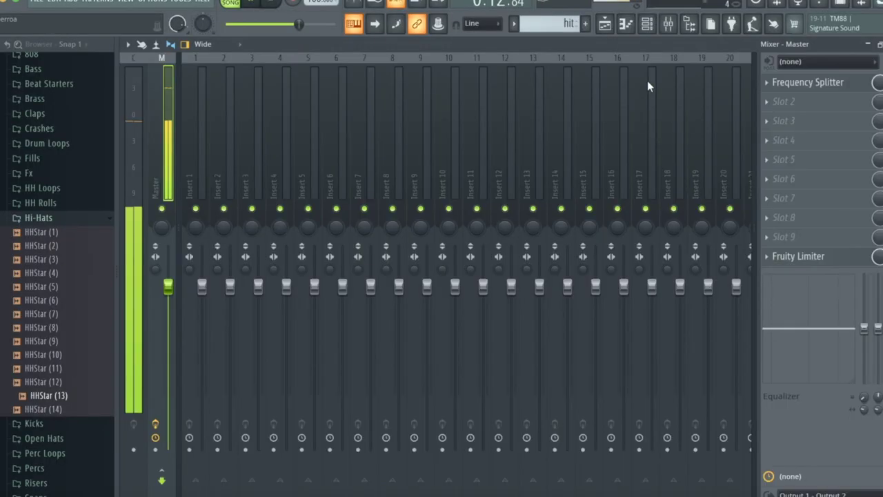
Step: Select all HHStar (13) notes of the hit pattern in the piano roll and lengthen them together
{"action": "left_click", "coordinate": [625, 24]}
{"action": "scroll", "coordinate": [567, 145], "scroll_direction": "up", "scroll_amount": 10}
{"action": "scroll", "coordinate": [567, 145], "scroll_direction": "down", "scroll_amount": 10}
{"action": "left_click_drag", "start_coordinate": [636, 227], "coordinate": [166, 205]}
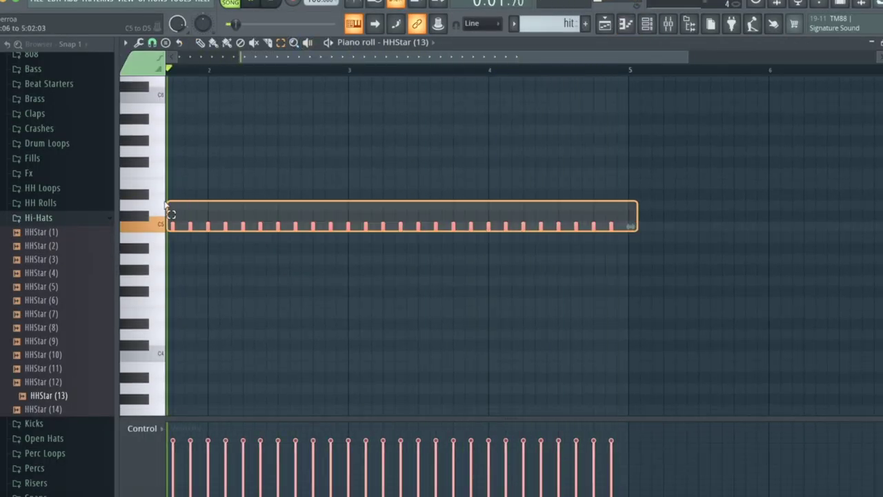
{"action": "left_click_drag", "start_coordinate": [669, 227], "coordinate": [116, 228]}
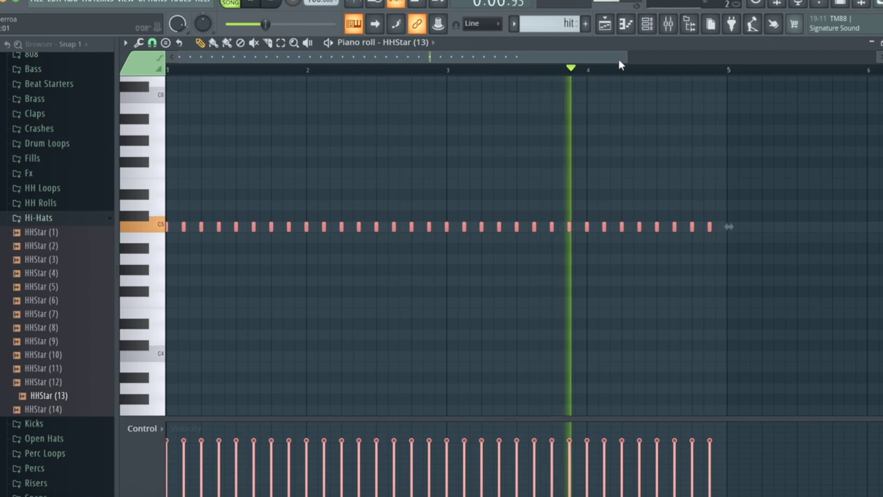
{"action": "left_click_drag", "start_coordinate": [627, 57], "coordinate": [466, 56]}
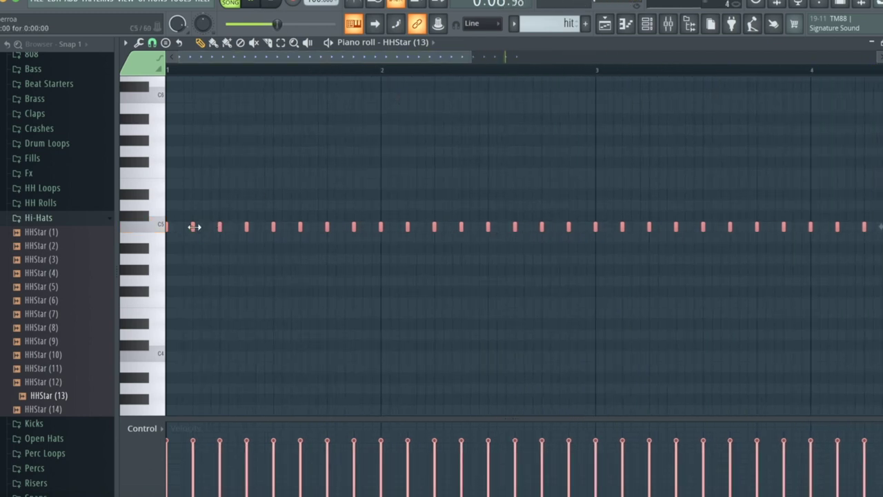
{"action": "left_click_drag", "start_coordinate": [194, 227], "coordinate": [201, 227]}
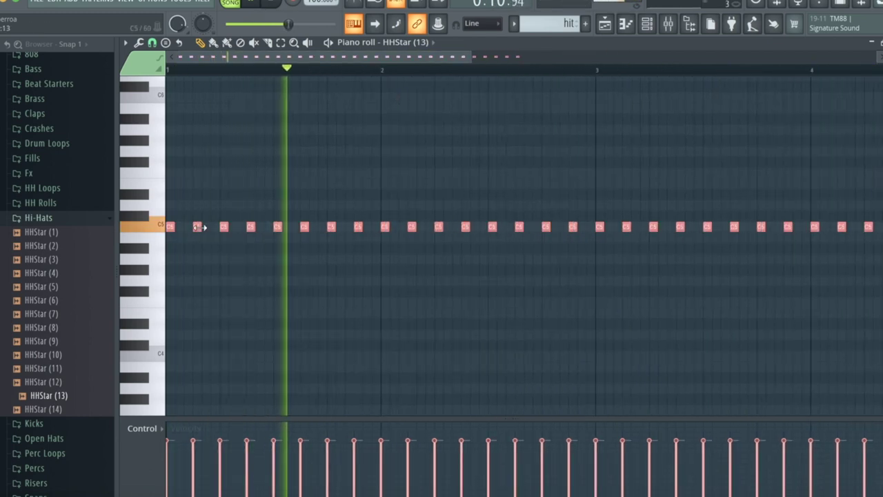
Step: Set the piano roll snap to 1/4 step and shorten all HHStar (13) notes to 0:00:08
{"action": "left_click_drag", "start_coordinate": [471, 56], "coordinate": [274, 56]}
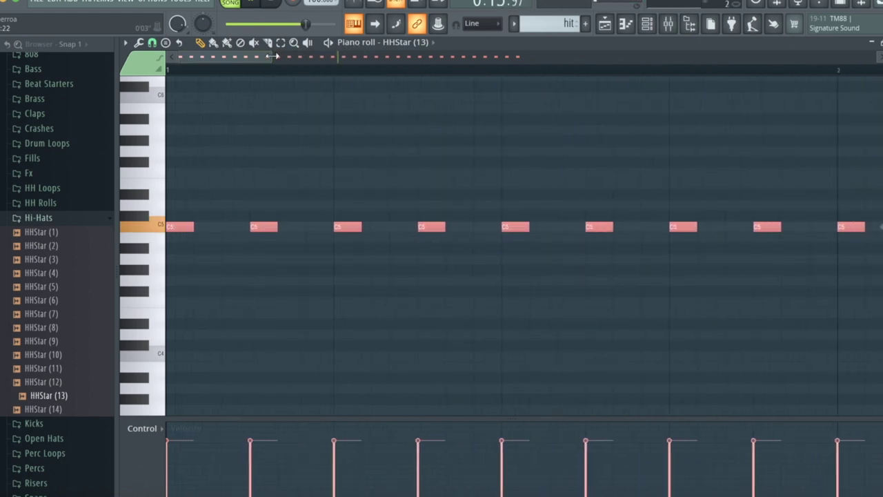
{"action": "left_click", "coordinate": [127, 44]}
{"action": "mouse_move", "coordinate": [144, 124]}
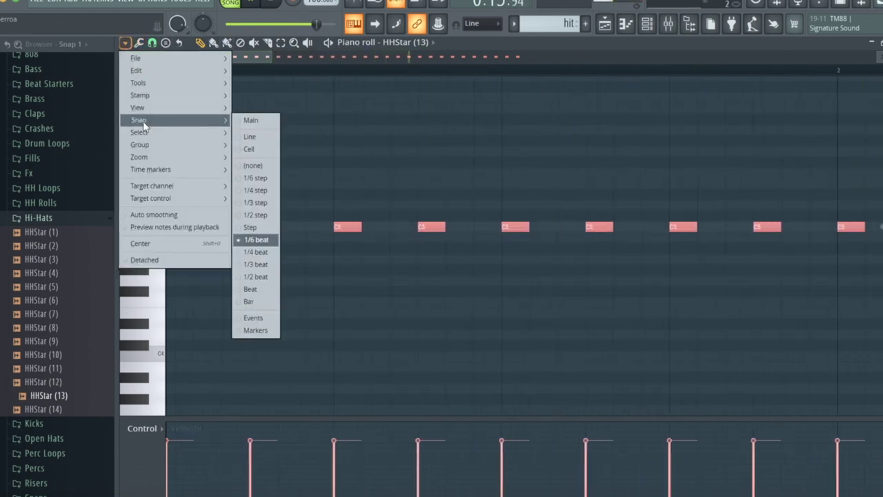
{"action": "left_click", "coordinate": [257, 190]}
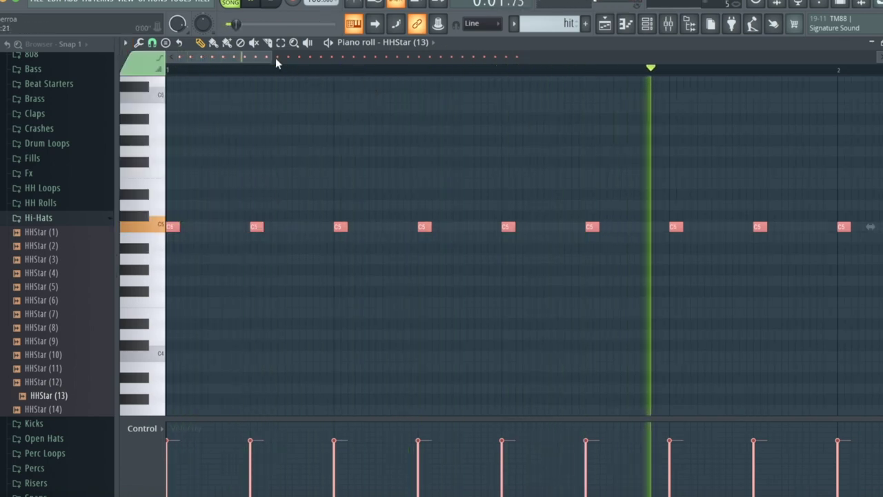
Step: Delete the second and sixth HHStar (13) notes in bars 1 and 3, and the second and fourth in bars 2 and 4
{"action": "left_click_drag", "start_coordinate": [266, 55], "coordinate": [407, 56]}
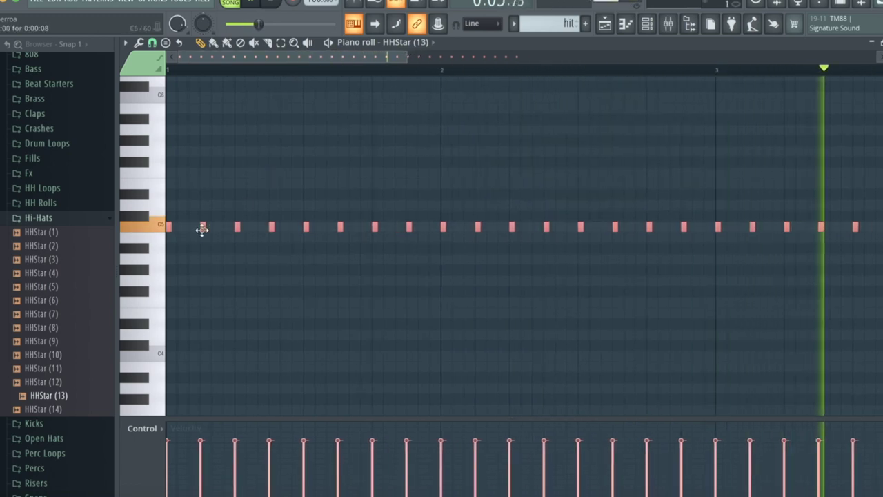
{"action": "right_click", "coordinate": [340, 228]}
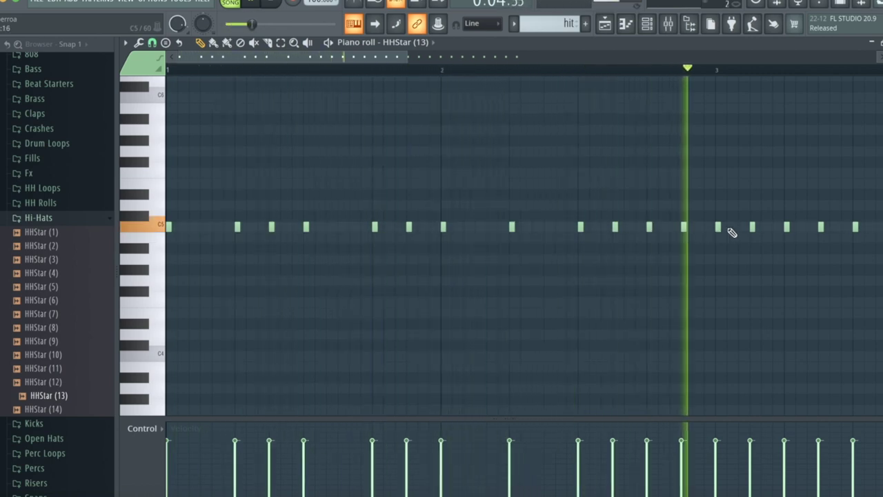
{"action": "right_click", "coordinate": [753, 228]}
{"action": "left_click_drag", "start_coordinate": [396, 60], "coordinate": [490, 75]}
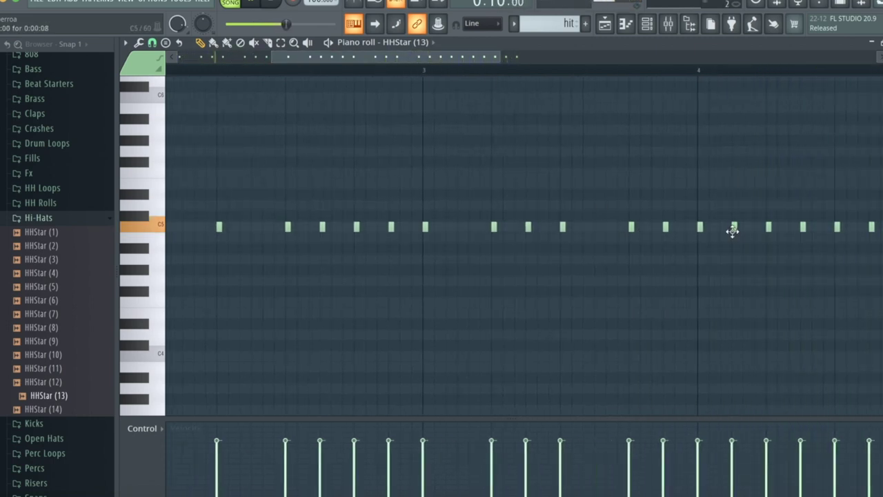
{"action": "left_click_drag", "start_coordinate": [498, 57], "coordinate": [698, 118]}
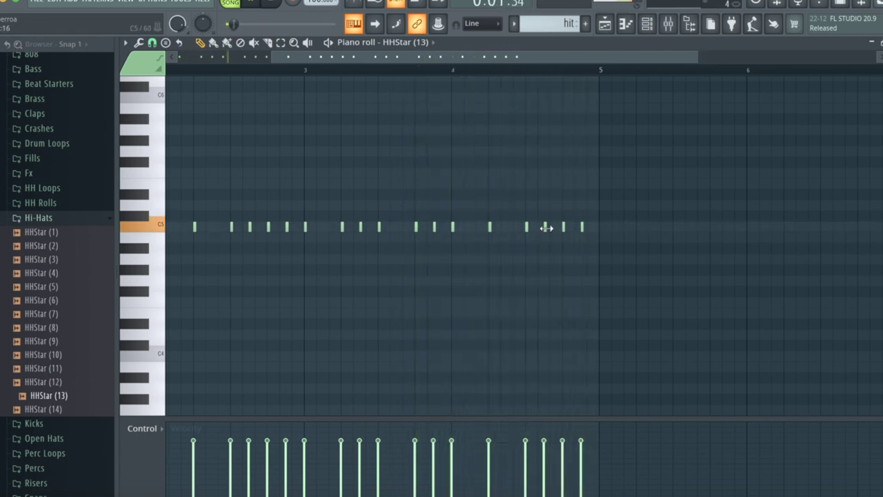
Step: Add an extra short C5 note just before the third eighth-note hit in bar 1 of the HHStar (13) part
{"action": "left_click_drag", "start_coordinate": [694, 60], "coordinate": [383, 60]}
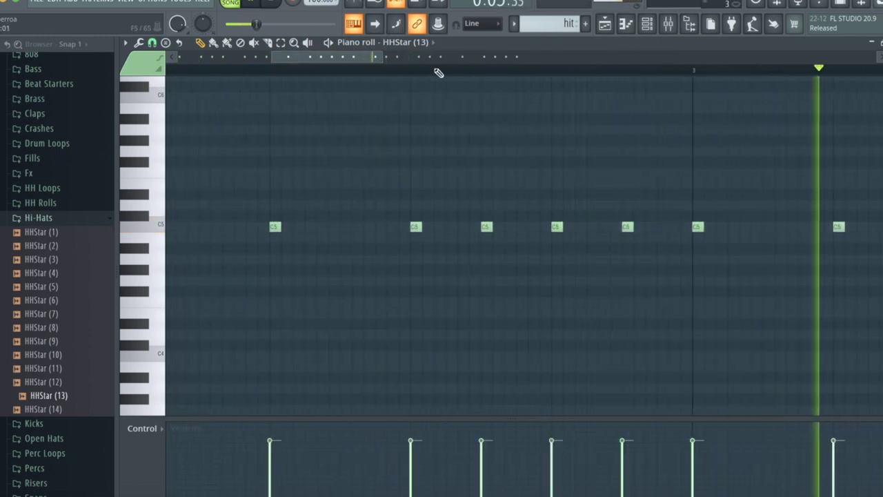
{"action": "left_click_drag", "start_coordinate": [270, 55], "coordinate": [150, 52]}
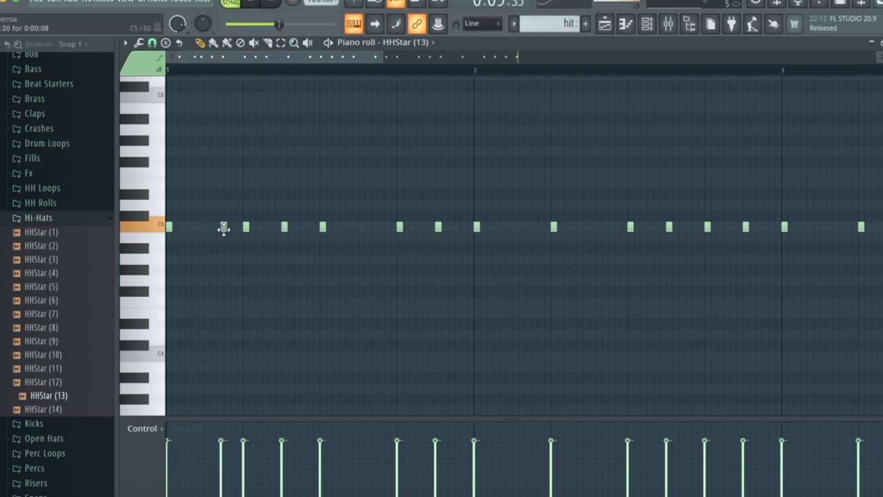
Step: Shift the extra HHStar (13) note in bar 1 slightly later and add a matching extra note in bar 3
{"action": "left_click_drag", "start_coordinate": [223, 228], "coordinate": [227, 228]}
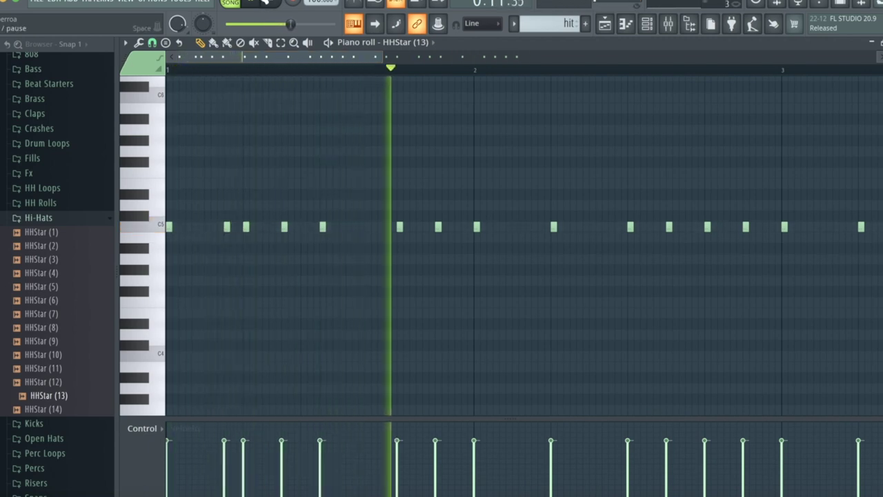
{"action": "left_click", "coordinate": [257, 4]}
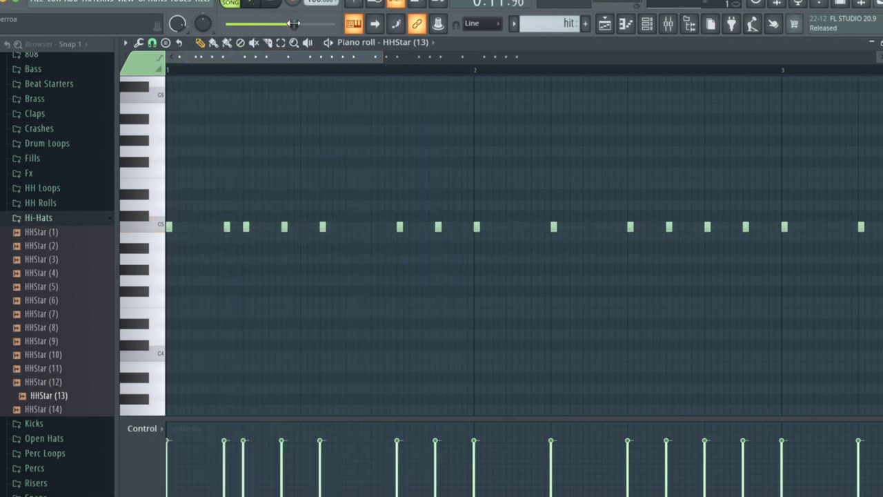
{"action": "left_click", "coordinate": [253, 8]}
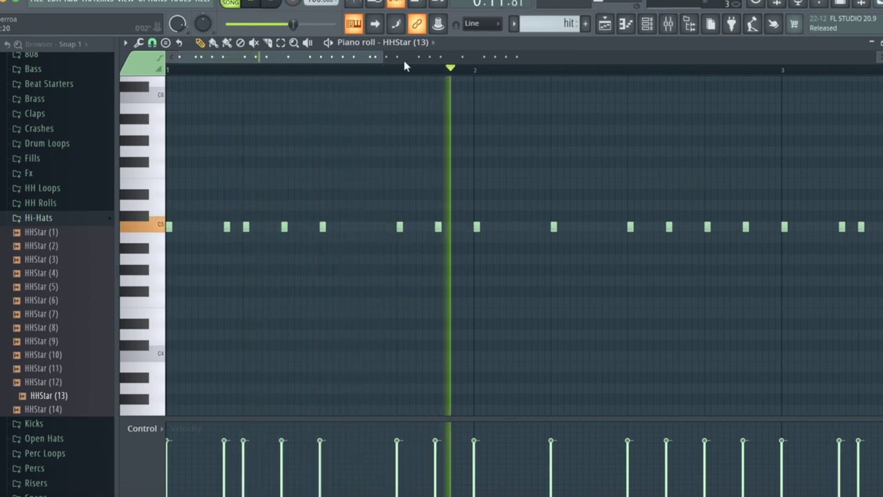
{"action": "scroll", "coordinate": [437, 67], "scroll_direction": "down", "scroll_amount": 2}
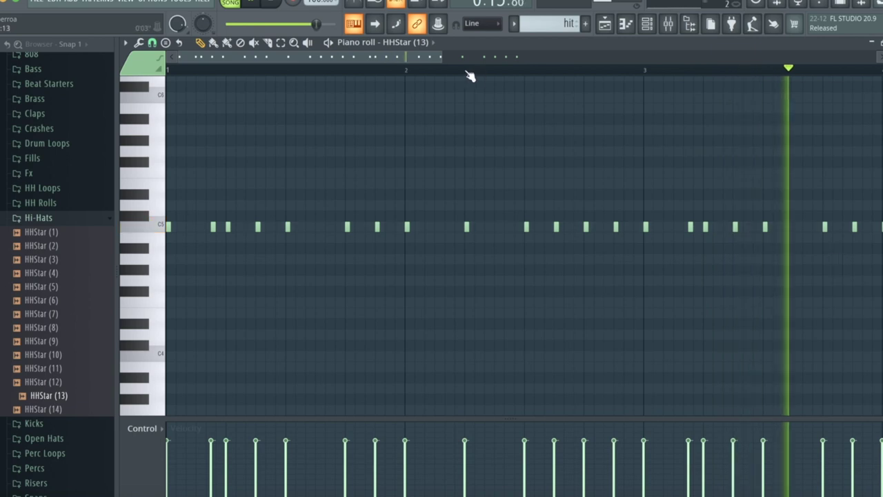
{"action": "left_click_drag", "start_coordinate": [430, 59], "coordinate": [522, 87]}
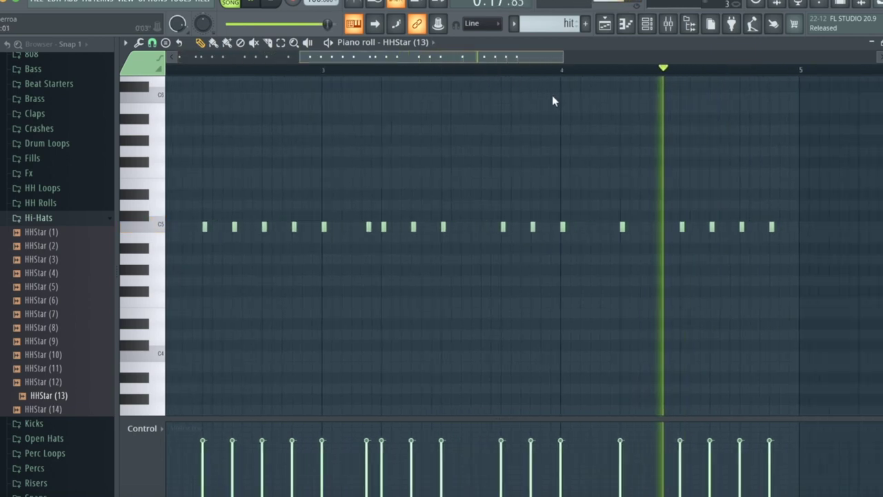
Step: In the playlist, unmute Track 9 and move its melody clip up to Track 7, deleting the muted melody clip from Track 8
{"action": "left_click", "coordinate": [605, 26]}
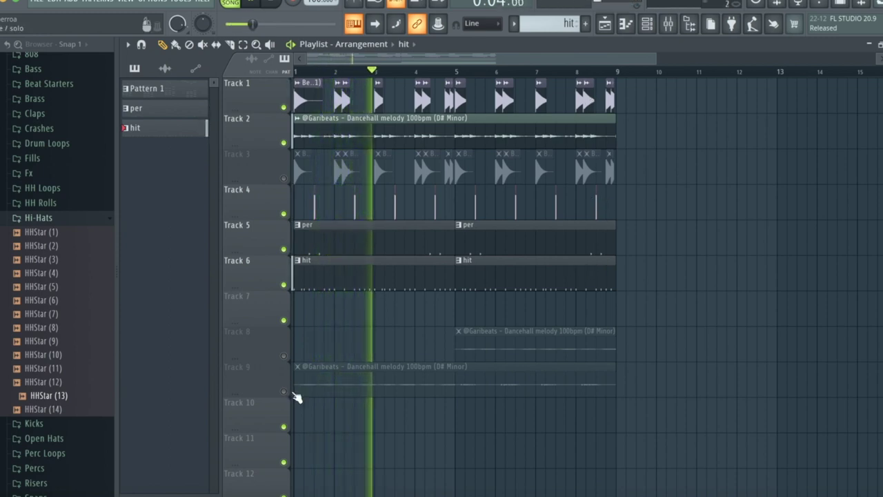
{"action": "left_click", "coordinate": [291, 393]}
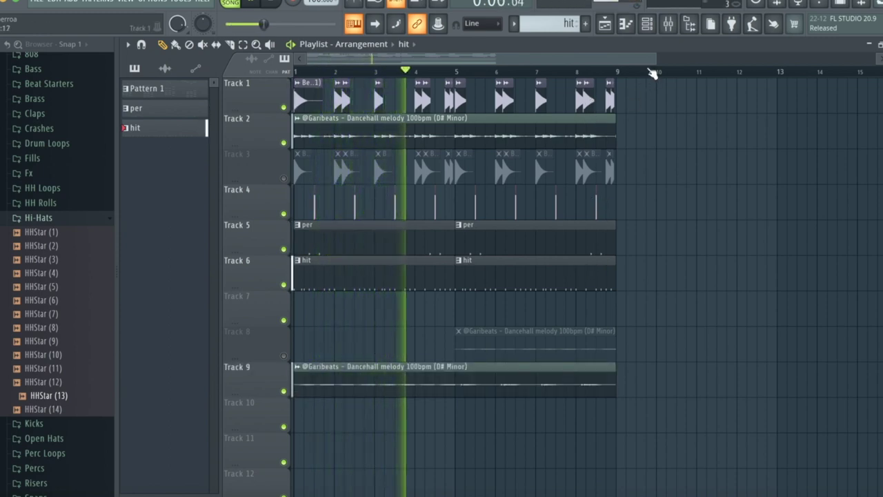
{"action": "left_click_drag", "start_coordinate": [419, 381], "coordinate": [418, 311]}
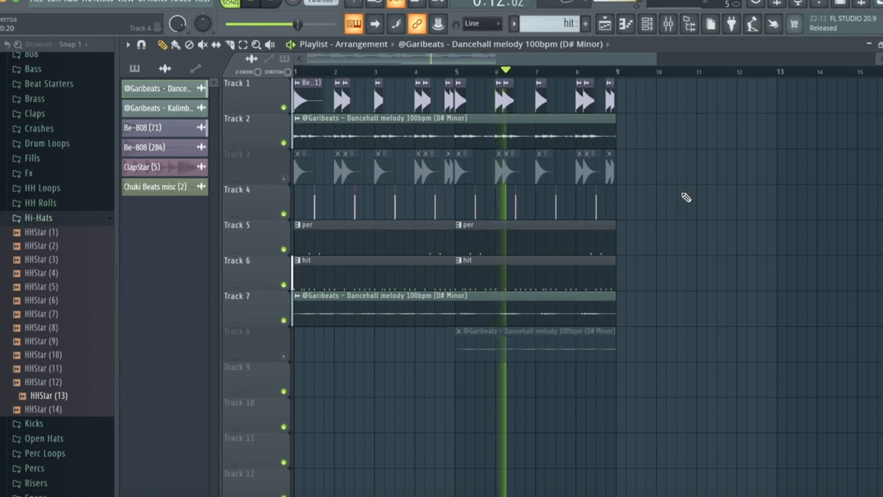
{"action": "right_click", "coordinate": [568, 352]}
Step: Mute the Be-808 (71) hits on Track 1 and unmute the Be-808 (284) hits on Track 3
{"action": "left_click", "coordinate": [283, 107]}
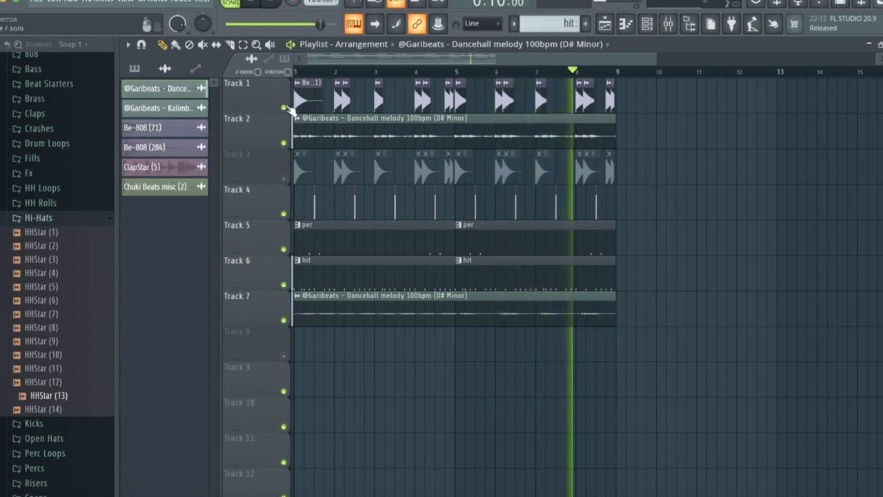
{"action": "left_click", "coordinate": [283, 178]}
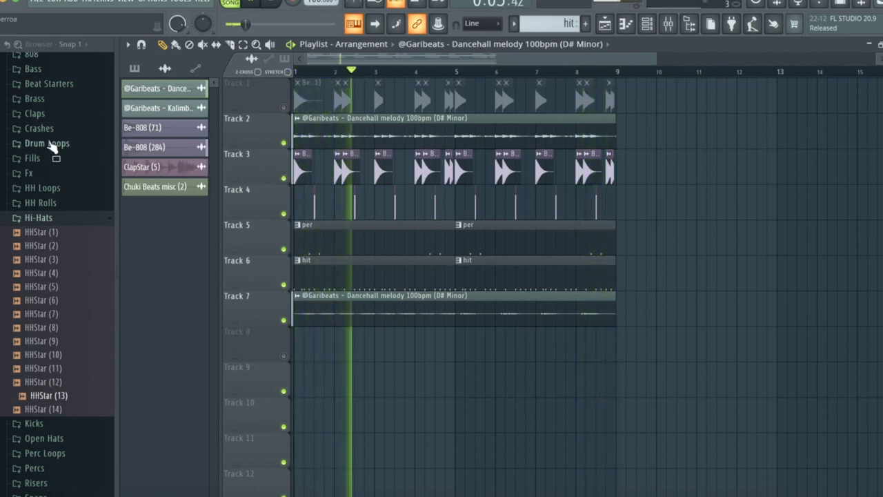
Step: Add the Chuki Beats kick (2) sample from the b3sylck10 folder at the start of bar 1 on Track 8
{"action": "scroll", "coordinate": [49, 124], "scroll_direction": "up", "scroll_amount": 3}
{"action": "scroll", "coordinate": [43, 109], "scroll_direction": "up", "scroll_amount": 6}
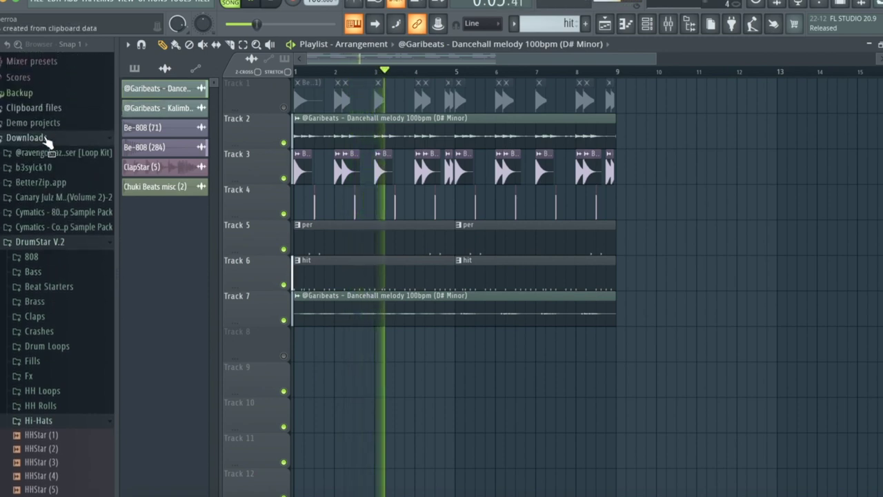
{"action": "left_click", "coordinate": [43, 169]}
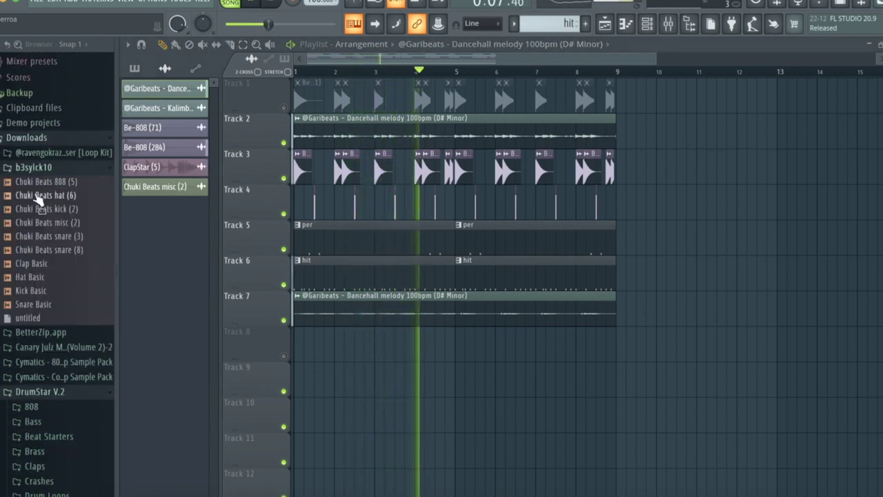
{"action": "left_click", "coordinate": [36, 208]}
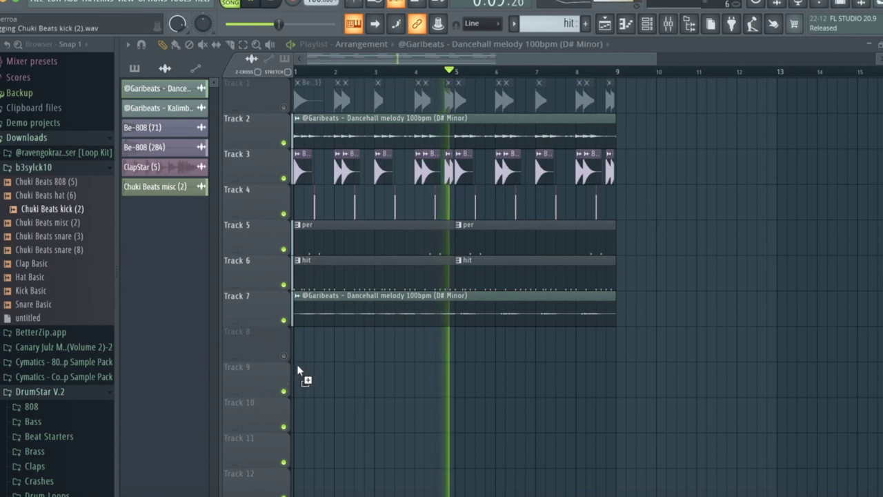
{"action": "left_click_drag", "start_coordinate": [299, 371], "coordinate": [295, 351]}
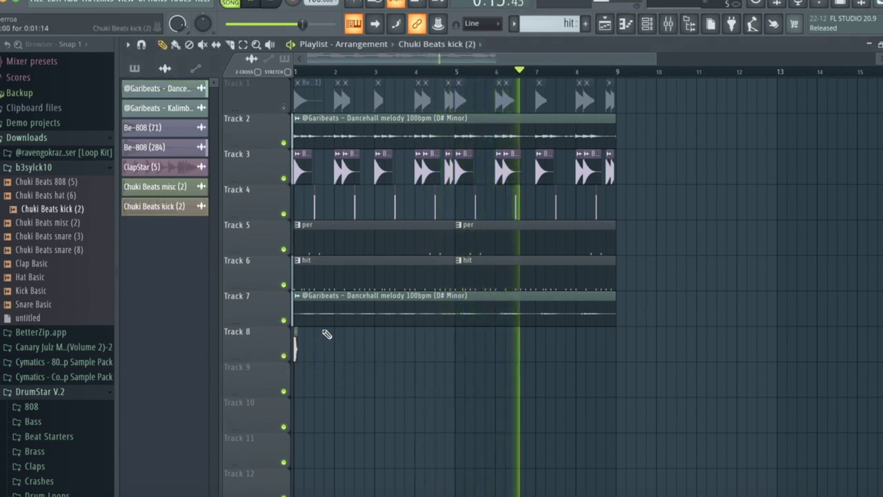
Step: Place Chuki Beats kick (2) clips on Track 8 in line with every Be-808 (284) hit through bar 8
{"action": "left_click_drag", "start_coordinate": [659, 58], "coordinate": [390, 59]}
{"action": "left_click", "coordinate": [400, 347]}
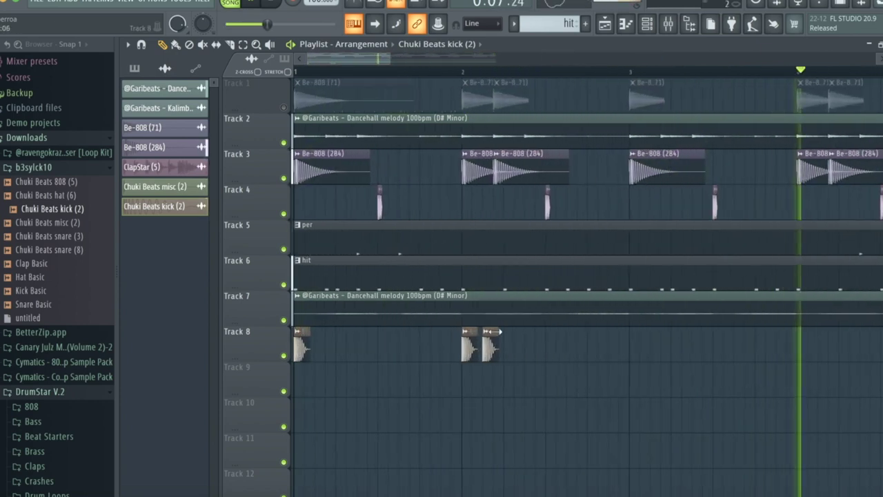
{"action": "left_click_drag", "start_coordinate": [492, 332], "coordinate": [499, 349]}
{"action": "left_click", "coordinate": [800, 356]}
{"action": "left_click", "coordinate": [724, 349]}
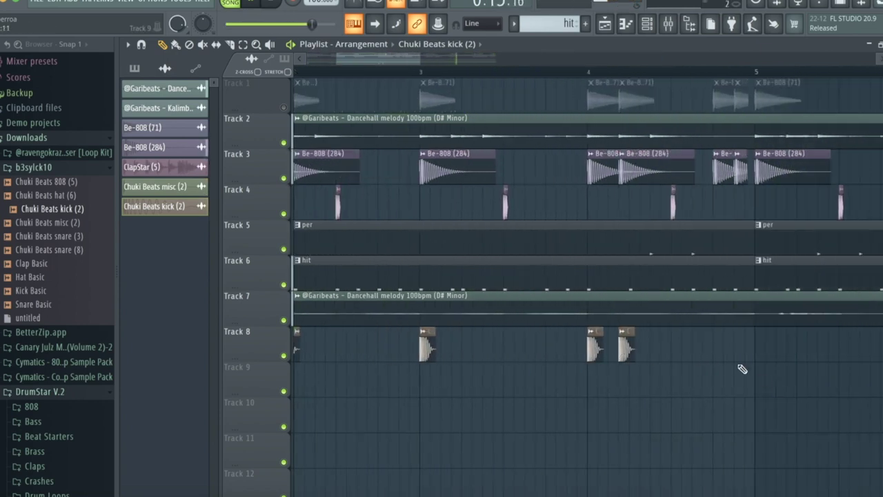
{"action": "left_click", "coordinate": [756, 347]}
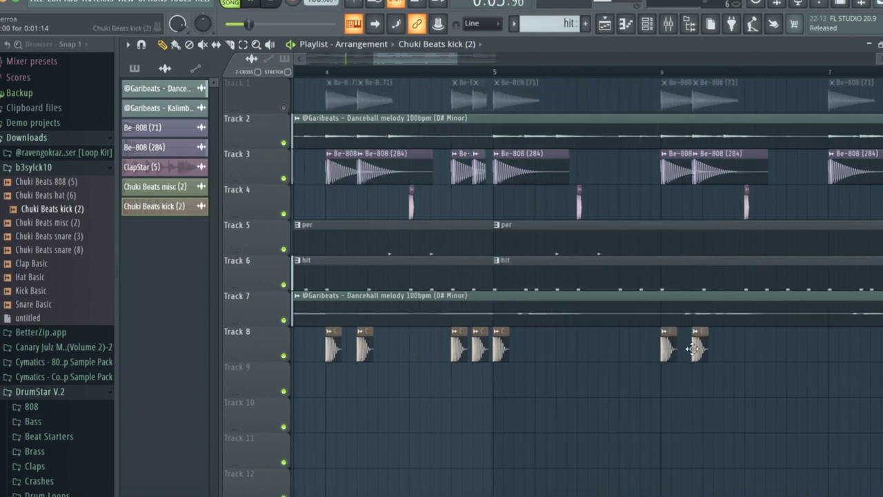
{"action": "scroll", "coordinate": [691, 349], "scroll_direction": "right", "scroll_amount": 3}
{"action": "left_click", "coordinate": [726, 350]}
{"action": "scroll", "coordinate": [759, 389], "scroll_direction": "right", "scroll_amount": 5}
{"action": "left_click", "coordinate": [651, 351]}
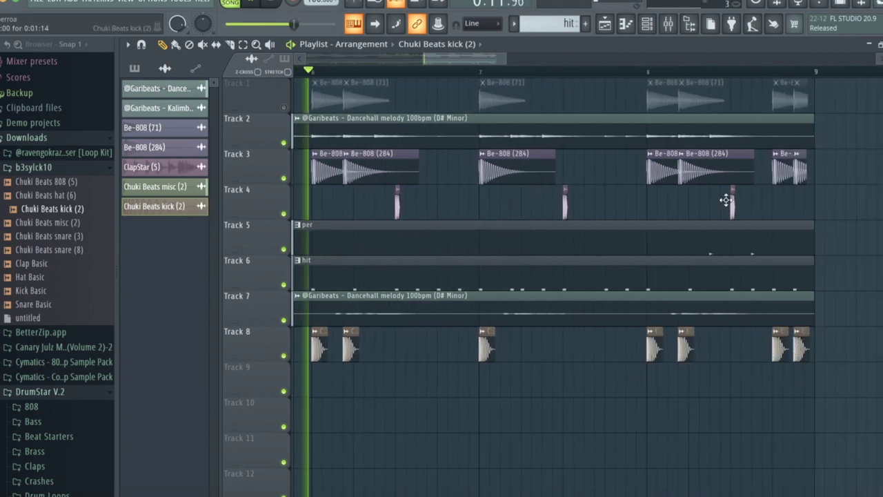
{"action": "left_click_drag", "start_coordinate": [426, 60], "coordinate": [307, 60]}
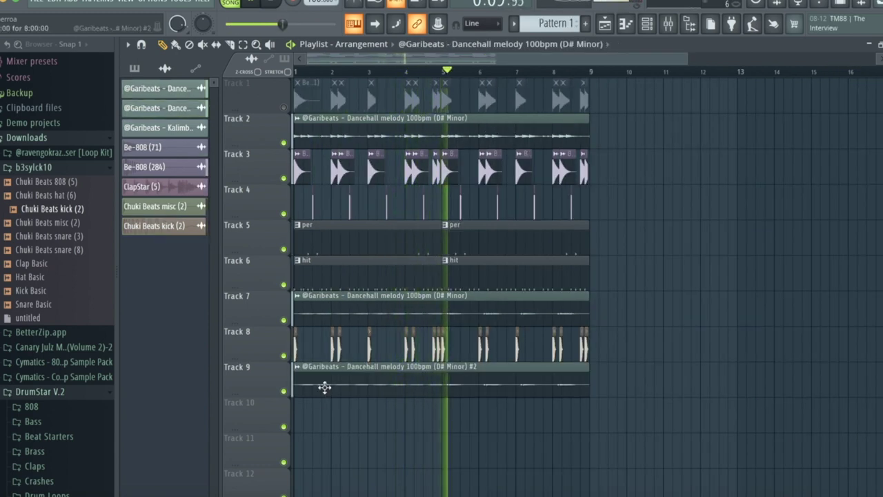
Step: Place a copy of the Dancehall melody clip on Track 10, trim it to bars 5 to 8, and make it unique
{"action": "left_click", "coordinate": [320, 413]}
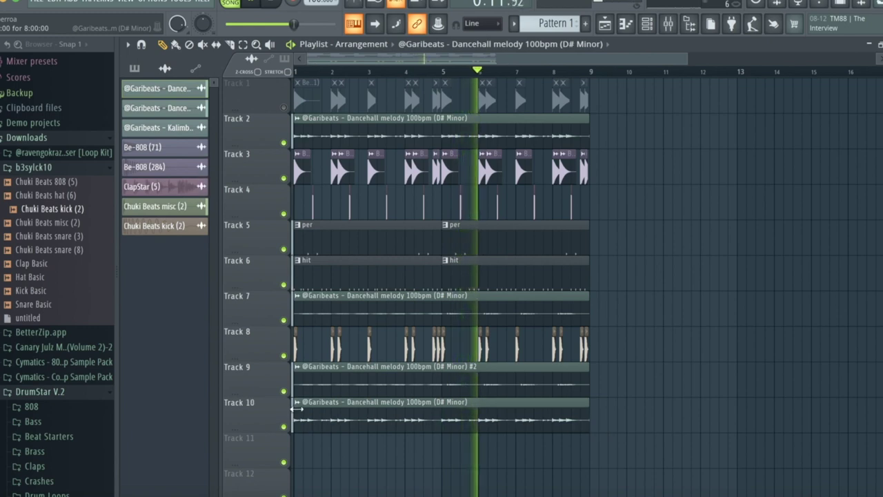
{"action": "left_click_drag", "start_coordinate": [297, 408], "coordinate": [445, 415]}
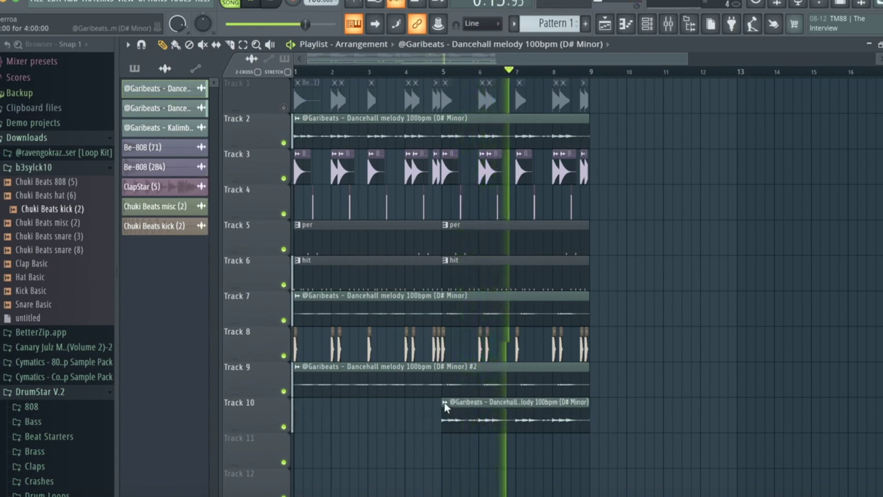
{"action": "right_click", "coordinate": [468, 432]}
{"action": "left_click", "coordinate": [479, 431]}
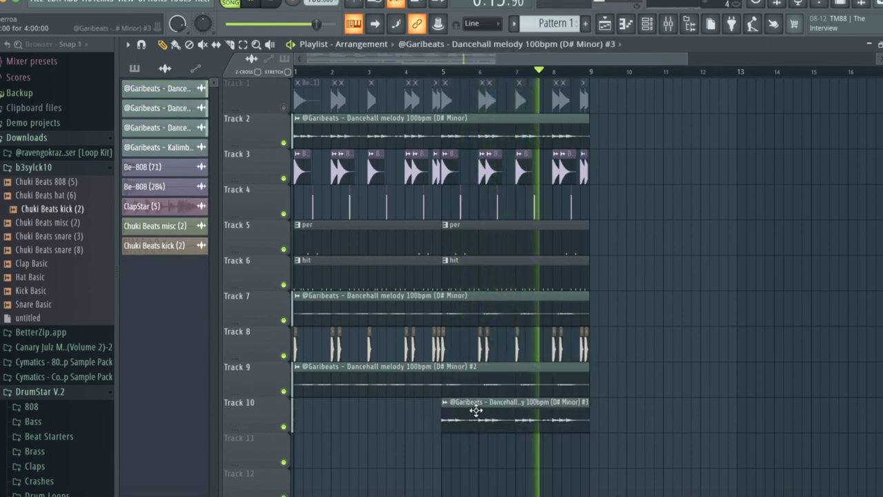
Step: Raise the time-stretching pitch of the Track 10 melody clip and place a copy of it over bars 1 to 4 there
{"action": "double_click", "coordinate": [476, 411]}
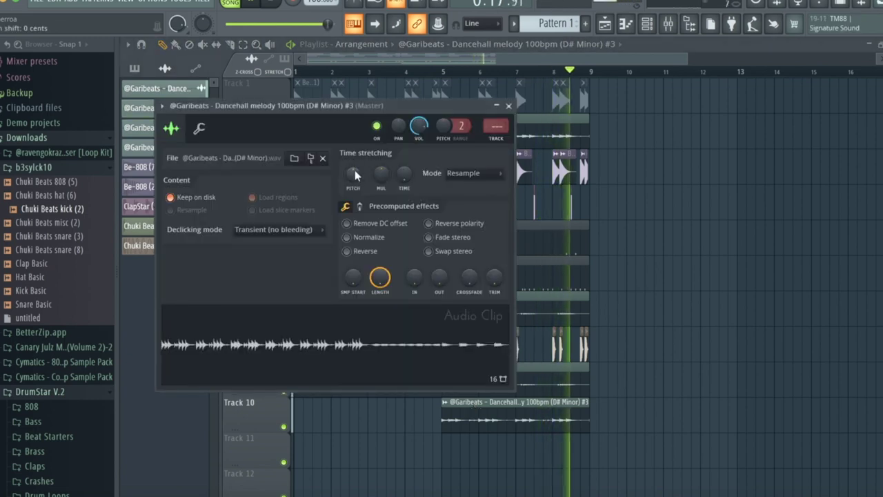
{"action": "left_click_drag", "start_coordinate": [355, 173], "coordinate": [355, 104]}
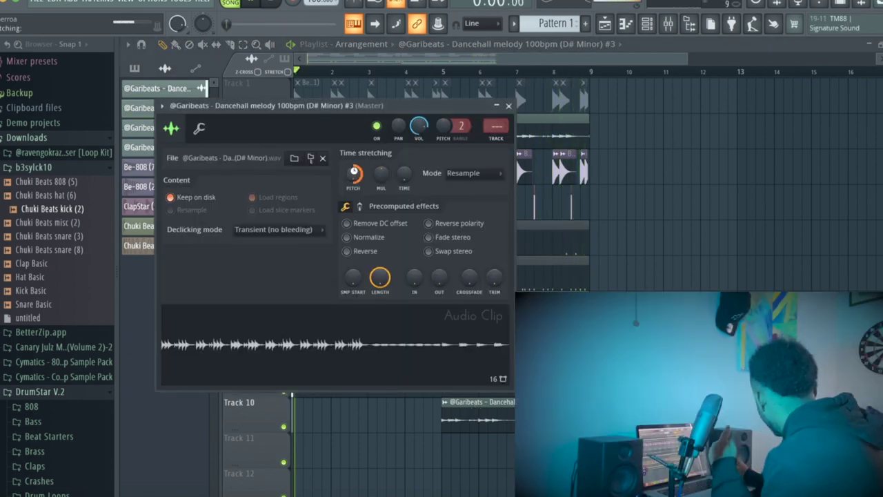
{"action": "left_click", "coordinate": [497, 415]}
{"action": "left_click_drag", "start_coordinate": [338, 446], "coordinate": [284, 447]}
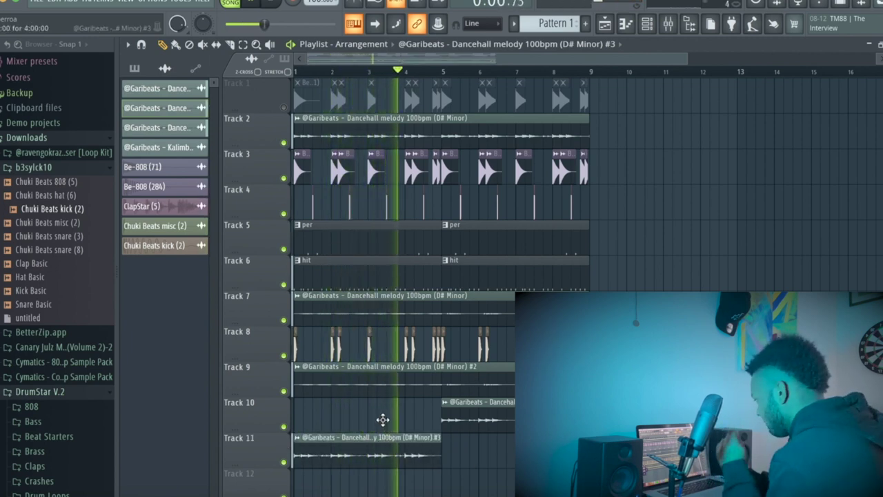
{"action": "left_click_drag", "start_coordinate": [382, 451], "coordinate": [382, 414]}
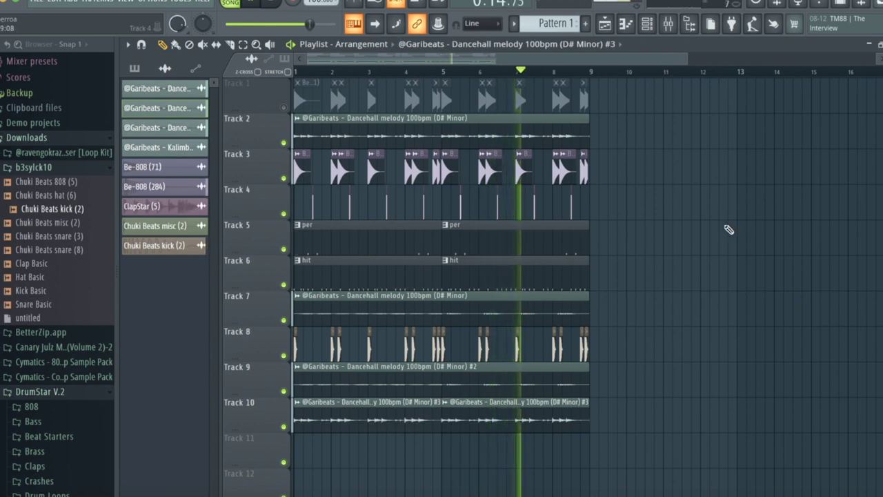
Step: Delete all the muted Be-808 (71) clips from Track 1
{"action": "scroll", "coordinate": [729, 224], "scroll_direction": "down", "scroll_amount": 1}
{"action": "scroll", "coordinate": [717, 186], "scroll_direction": "down", "scroll_amount": 1}
{"action": "scroll", "coordinate": [700, 115], "scroll_direction": "up", "scroll_amount": 2}
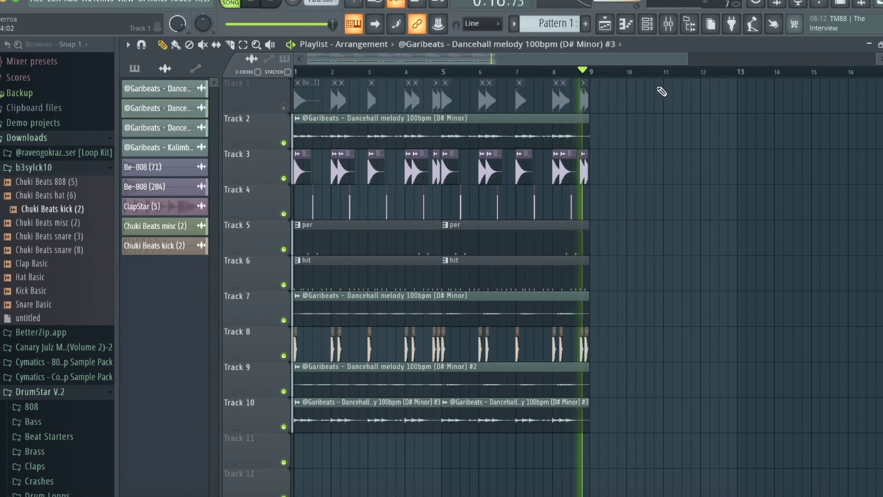
{"action": "left_click_drag", "start_coordinate": [585, 98], "coordinate": [300, 93]}
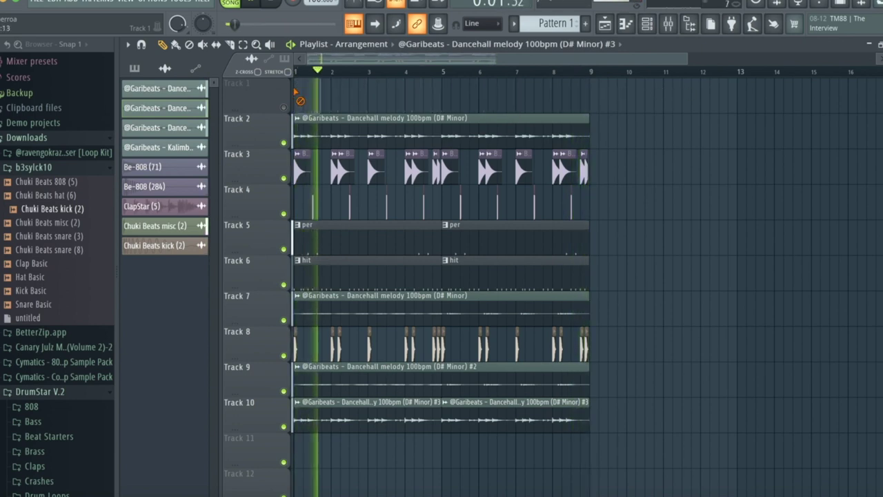
Step: Select all clips on Tracks 2 to 10, move them up one track, and unmute Track 1
{"action": "left_click", "coordinate": [243, 44]}
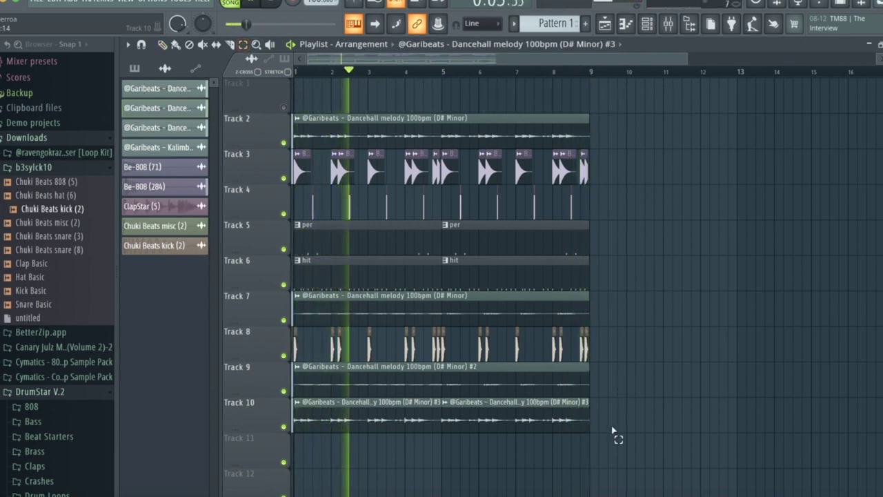
{"action": "left_click_drag", "start_coordinate": [612, 431], "coordinate": [291, 110]}
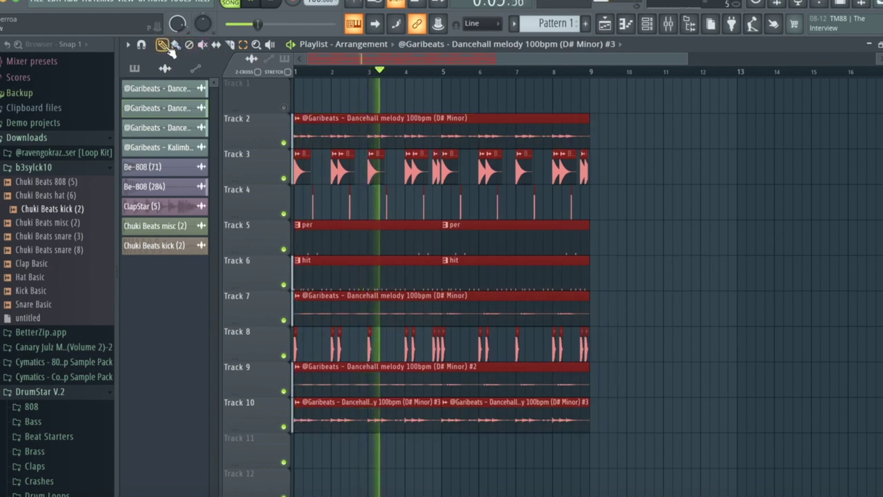
{"action": "left_click_drag", "start_coordinate": [329, 134], "coordinate": [322, 96]}
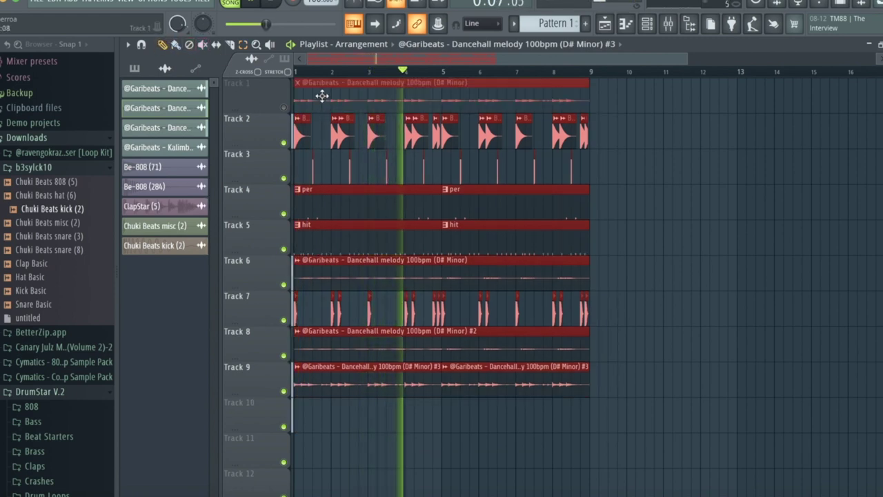
{"action": "left_click", "coordinate": [284, 108]}
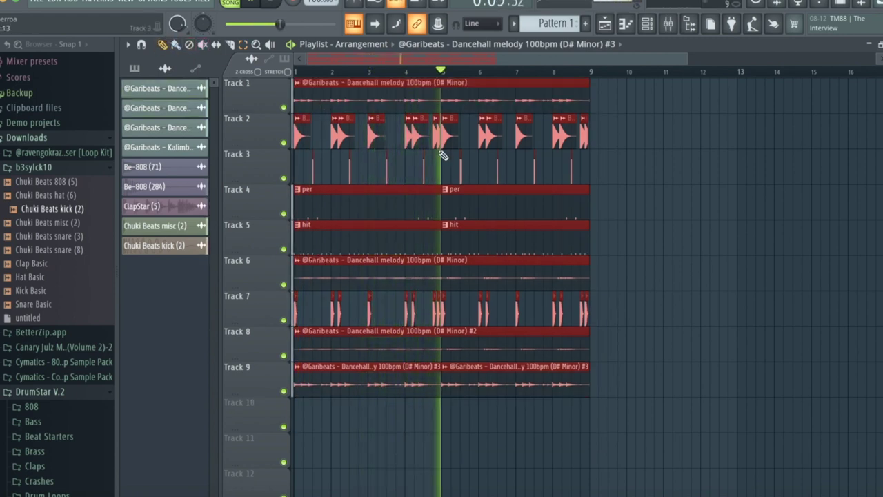
Step: Duplicate the selected eight-bar section four times in a row to extend the arrangement to bar 41
{"action": "key", "text": "ctrl+b"}
{"action": "key", "text": "ctrl+b"}
{"action": "key", "text": "ctrl+b"}
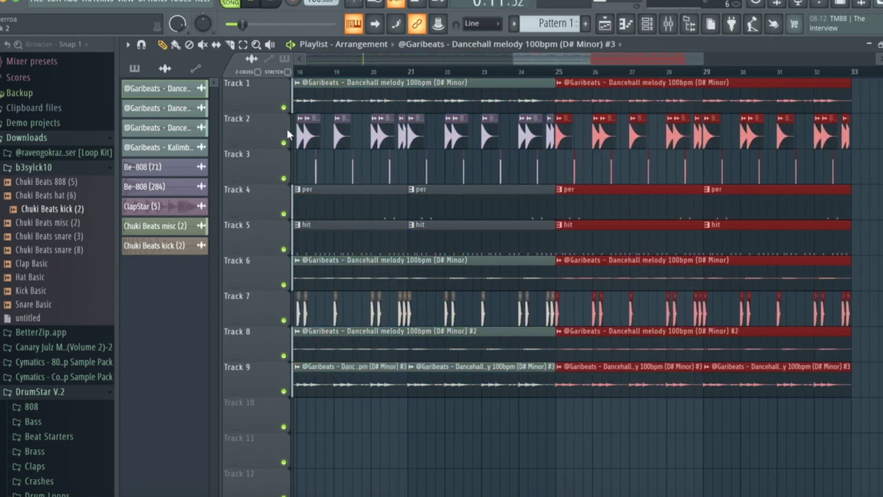
{"action": "key", "text": "ctrl+b"}
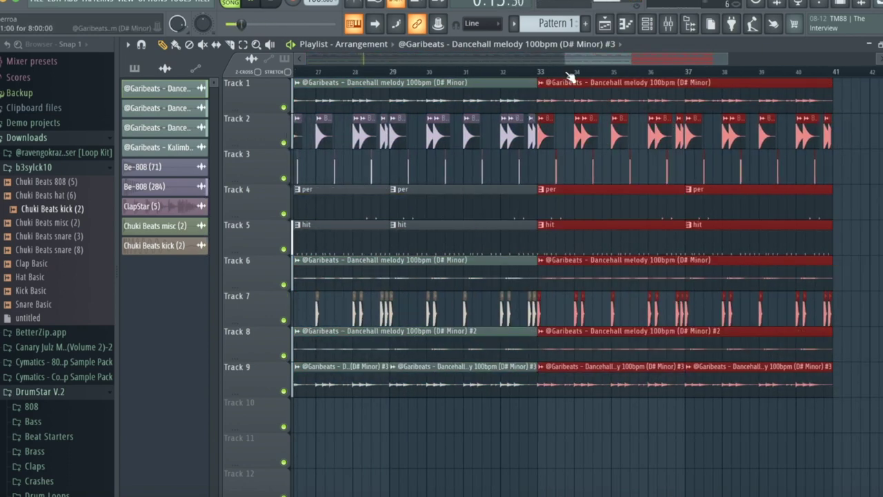
{"action": "left_click_drag", "start_coordinate": [568, 57], "coordinate": [40, 37]}
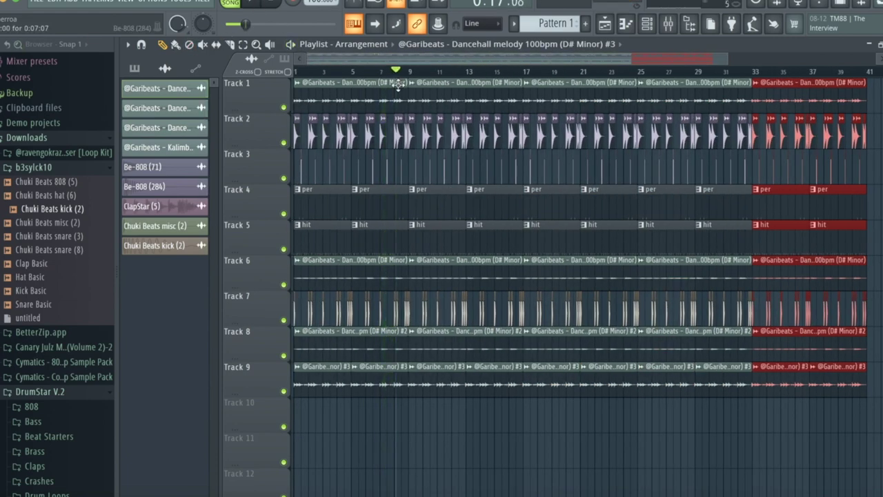
Step: Clear bars 1 to 8 on Tracks 2 to 7 and Track 9, keeping only the Track 1 and Track 8 melody clips
{"action": "left_click_drag", "start_coordinate": [723, 57], "coordinate": [559, 57]}
{"action": "right_click", "coordinate": [481, 130]}
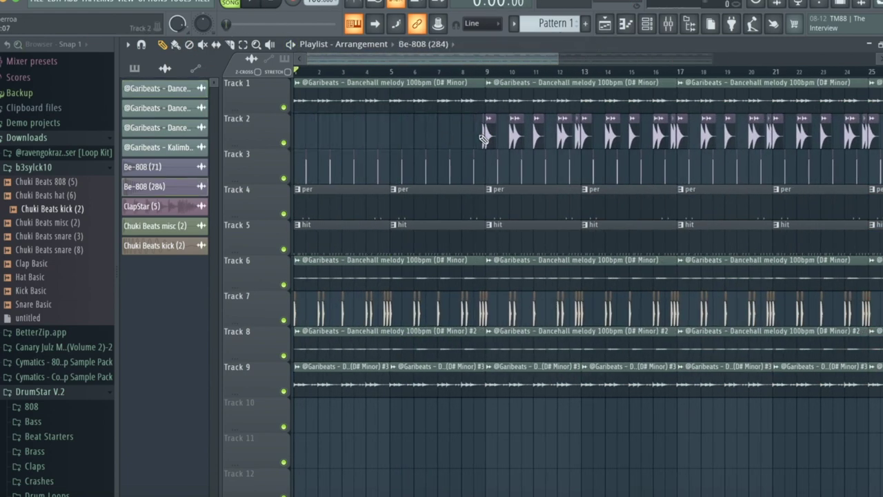
{"action": "right_click", "coordinate": [469, 200]}
{"action": "right_click", "coordinate": [380, 383]}
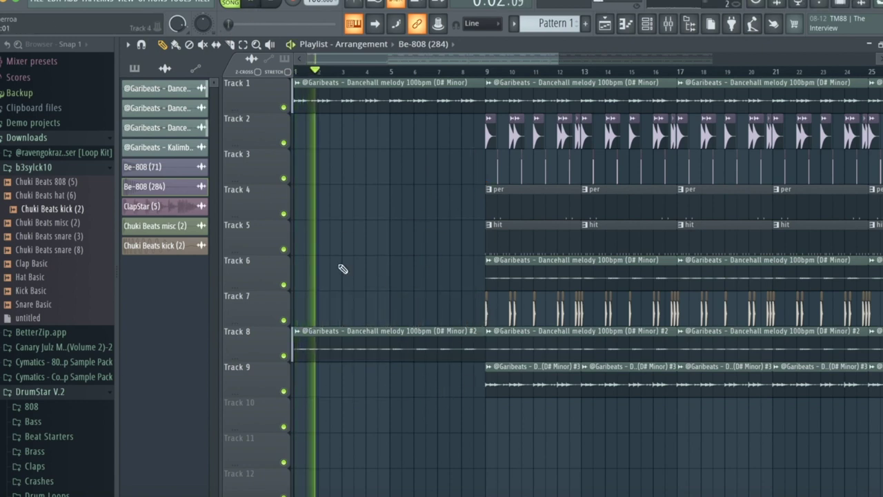
Step: Place a copy of the Dancehall melody #3 clip on Track 9 at bar 5
{"action": "left_click", "coordinate": [595, 380]}
{"action": "left_click", "coordinate": [392, 378]}
{"action": "left_click", "coordinate": [296, 340]}
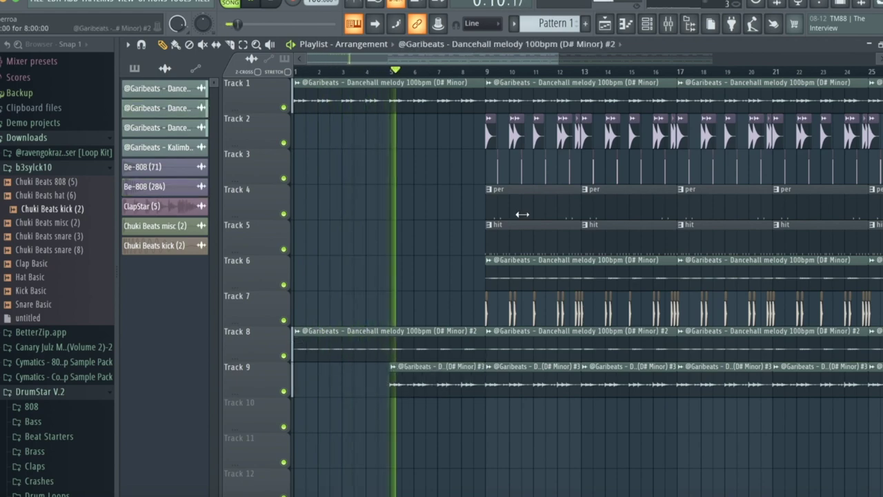
Step: Collapse the b3sylck10 and DrumStar V.2 sample folders in the browser
{"action": "scroll", "coordinate": [59, 404], "scroll_direction": "down", "scroll_amount": 5}
{"action": "scroll", "coordinate": [53, 116], "scroll_direction": "up", "scroll_amount": 5}
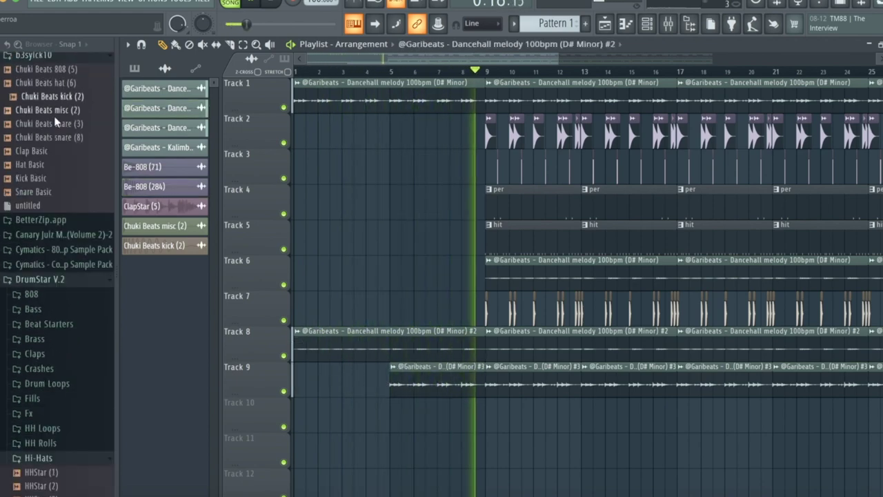
{"action": "left_click", "coordinate": [39, 144]}
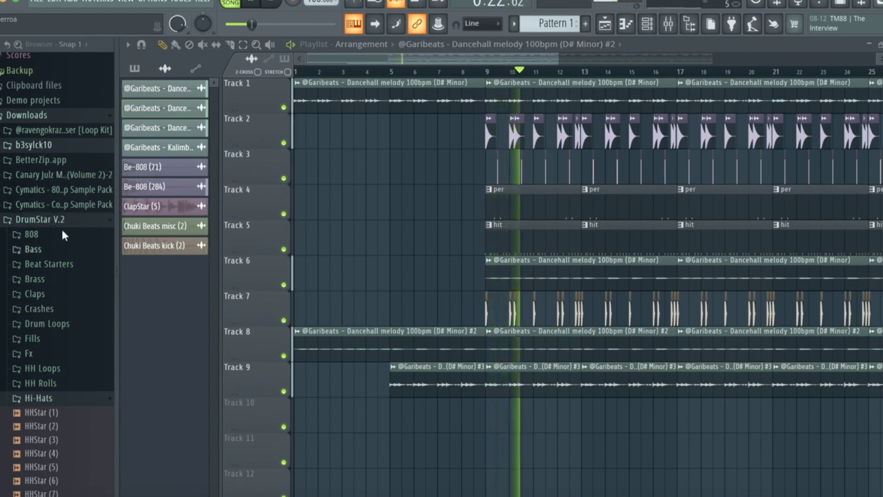
{"action": "left_click", "coordinate": [41, 147]}
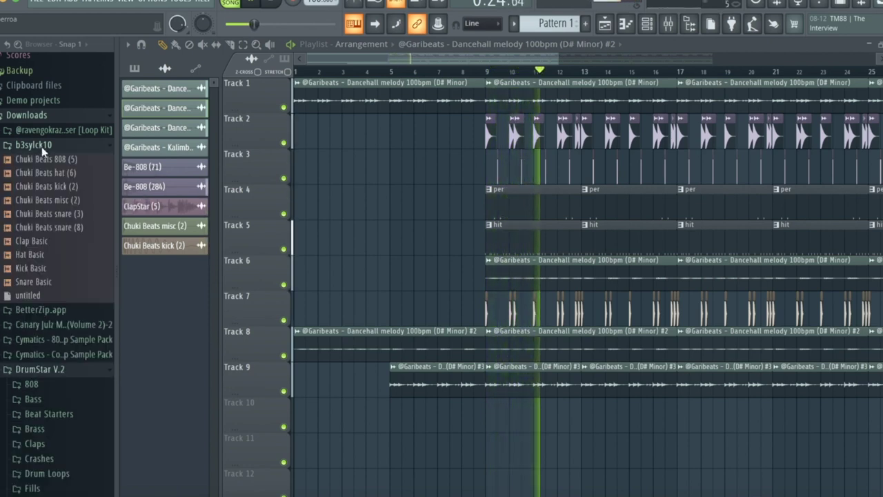
{"action": "left_click", "coordinate": [41, 146]}
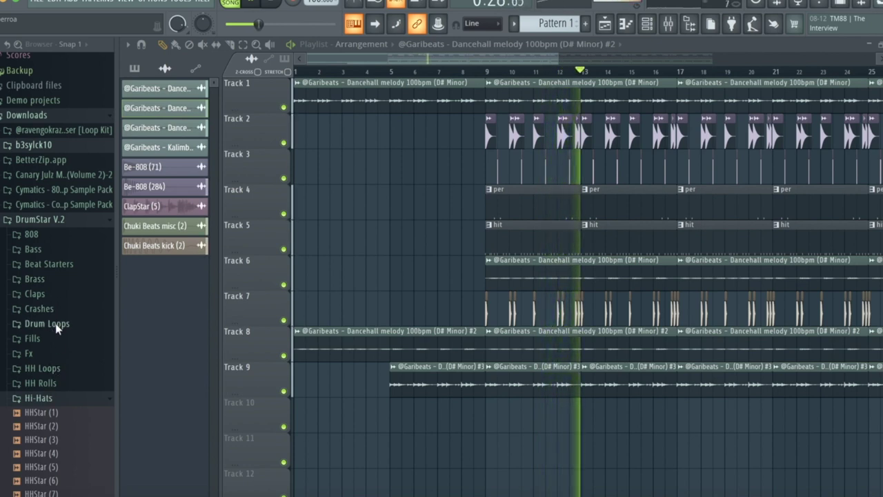
{"action": "left_click", "coordinate": [46, 220]}
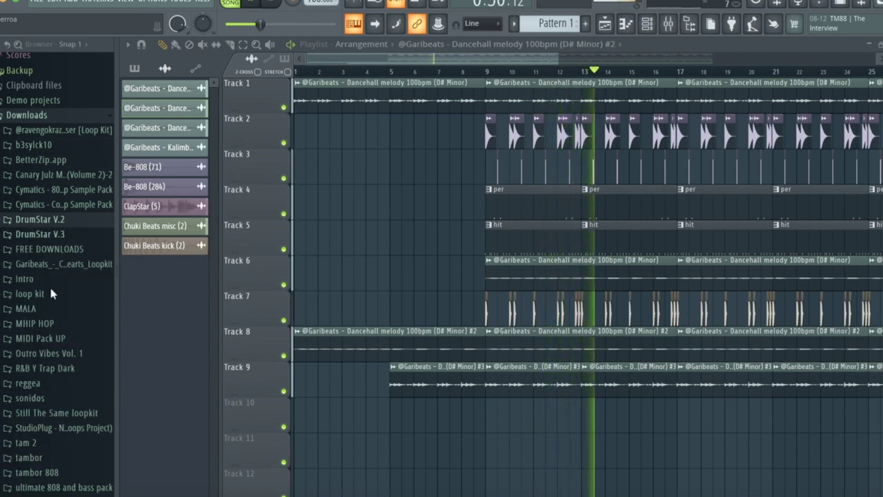
Step: Expand the R&B Y Trap Dark folder down to the 110 BPM drum loops of the Free Trap kit and preview the Cymbal sample
{"action": "left_click", "coordinate": [56, 370]}
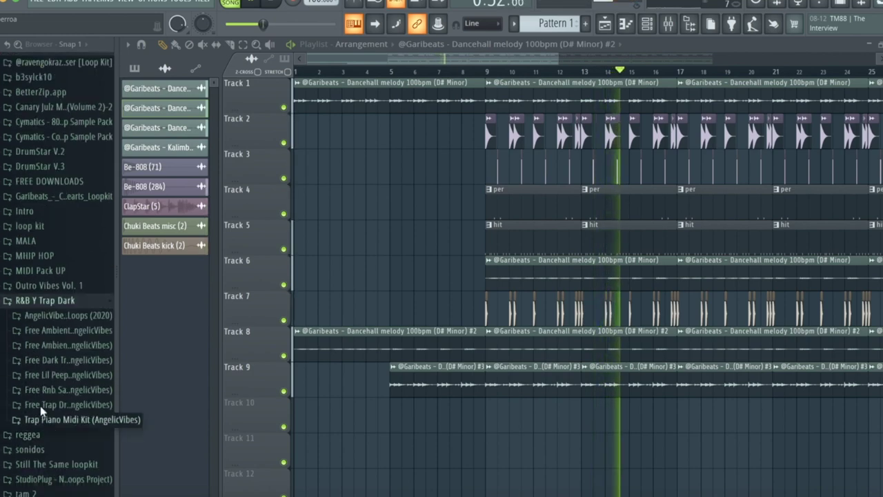
{"action": "left_click", "coordinate": [40, 406]}
{"action": "left_click", "coordinate": [50, 421]}
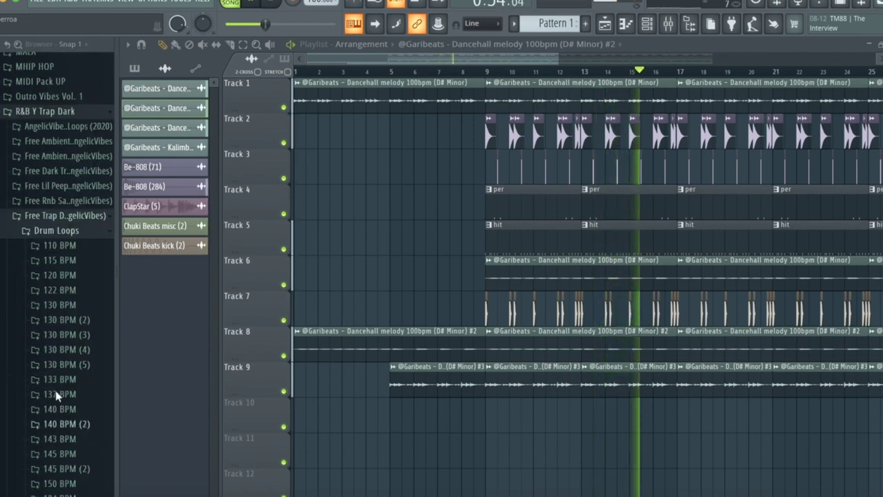
{"action": "left_click", "coordinate": [60, 245]}
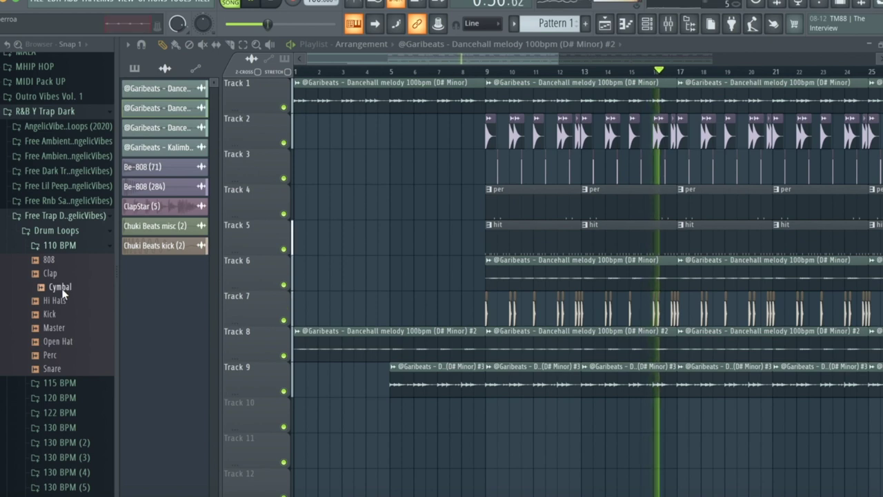
Step: Add the Cymbal sample to Track 3, cut it down to a half-bar clip ending at bar 9, and play back from bar 4
{"action": "left_click_drag", "start_coordinate": [390, 207], "coordinate": [387, 173]}
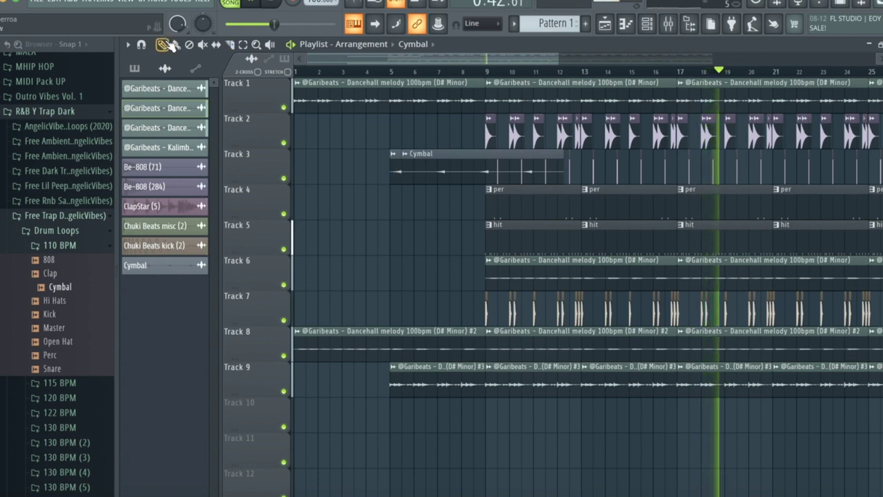
{"action": "right_click", "coordinate": [418, 156]}
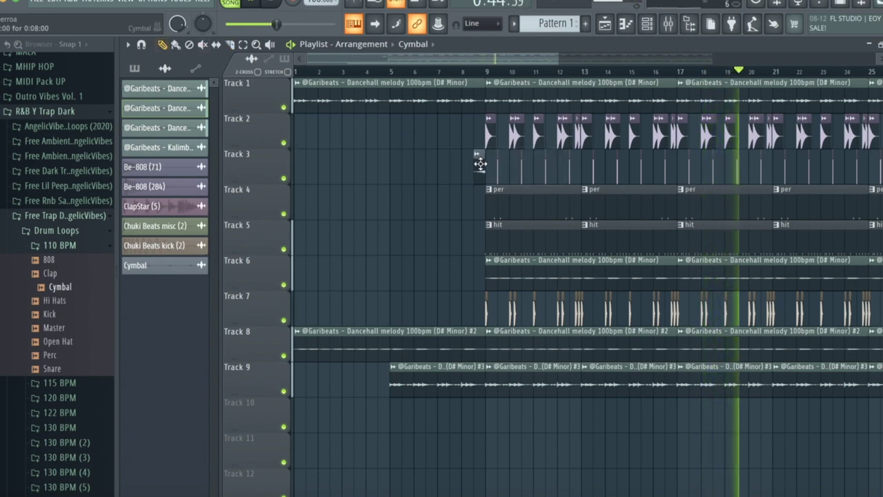
{"action": "left_click", "coordinate": [367, 72]}
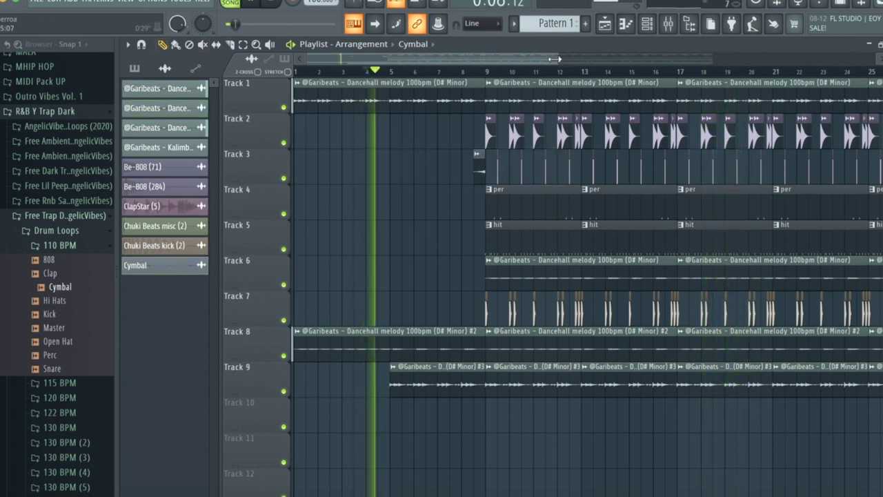
Step: Shift the Cymbal clip on Track 3 slightly earlier so it ends just before bar 9, and replay the transition
{"action": "left_click_drag", "start_coordinate": [558, 59], "coordinate": [602, 107]}
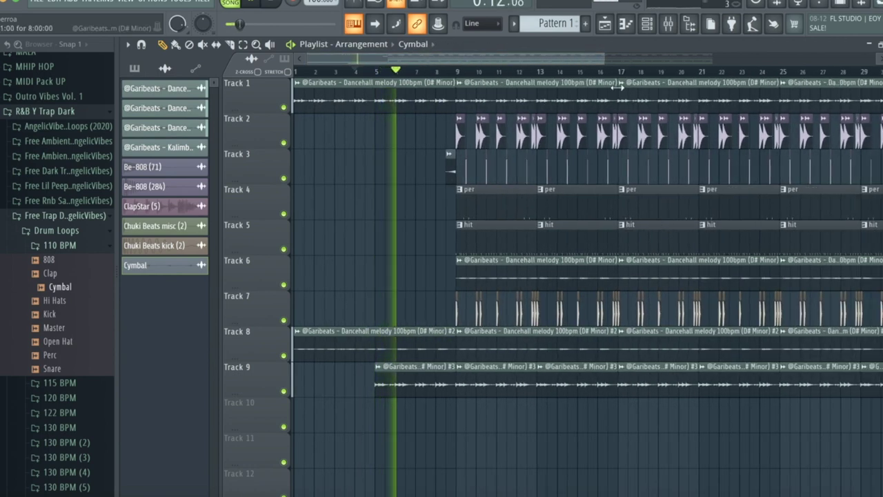
{"action": "left_click_drag", "start_coordinate": [604, 57], "coordinate": [735, 101]}
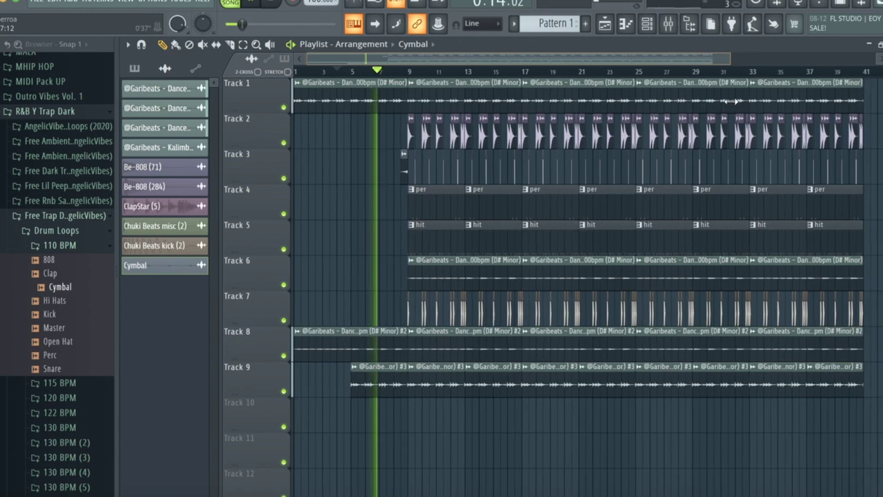
{"action": "scroll", "coordinate": [724, 255], "scroll_direction": "right", "scroll_amount": 1}
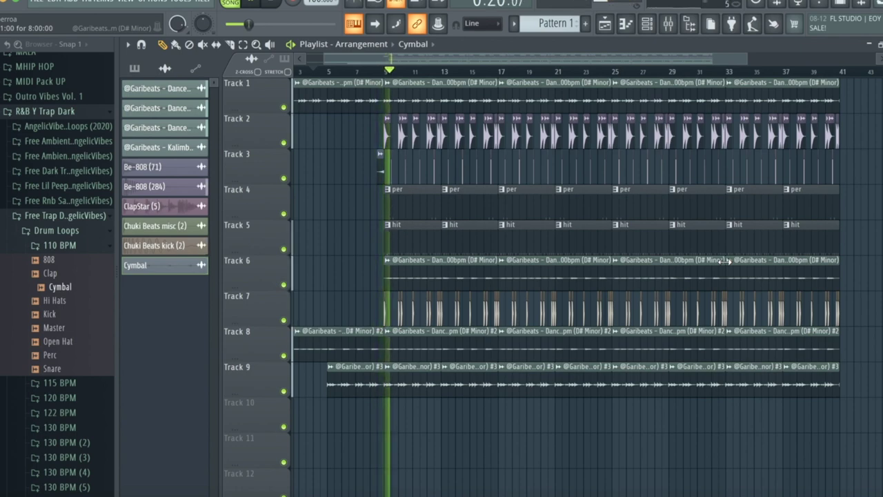
{"action": "left_click_drag", "start_coordinate": [742, 54], "coordinate": [423, 64]}
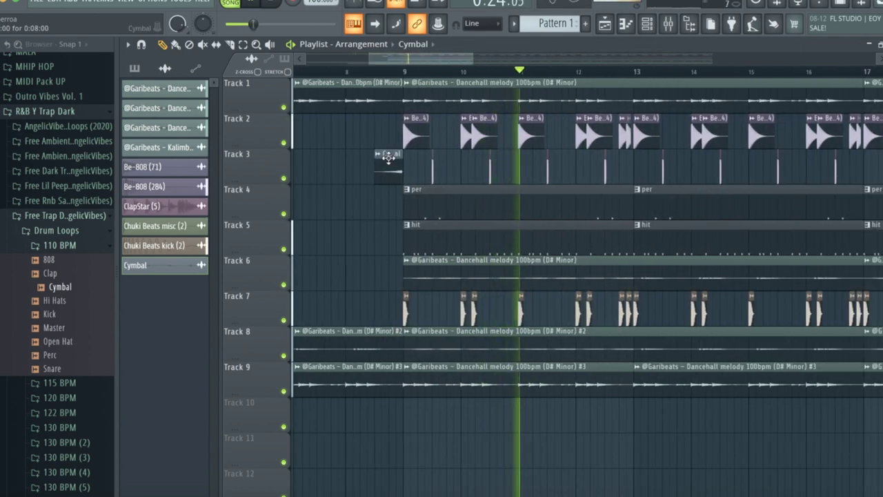
{"action": "scroll", "coordinate": [352, 96], "scroll_direction": "left", "scroll_amount": 2}
{"action": "left_click", "coordinate": [316, 72]}
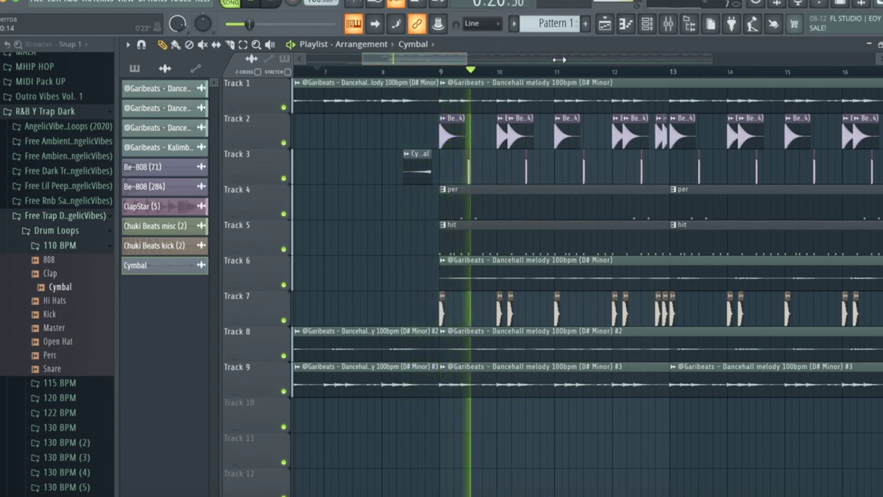
Step: Delete the melody clip spanning bars 17 to 24 on Track 8 and the one spanning bars 17 to 20 on Track 9
{"action": "left_click_drag", "start_coordinate": [469, 58], "coordinate": [705, 88]}
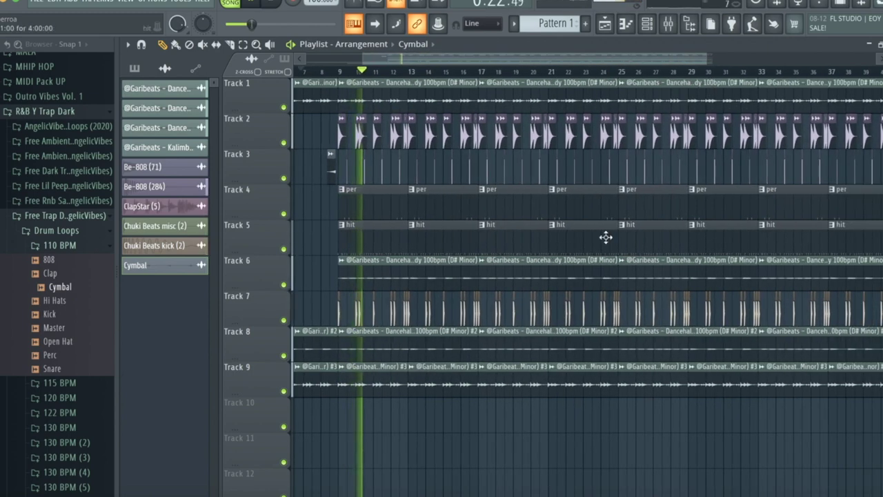
{"action": "right_click", "coordinate": [522, 384]}
{"action": "right_click", "coordinate": [520, 358]}
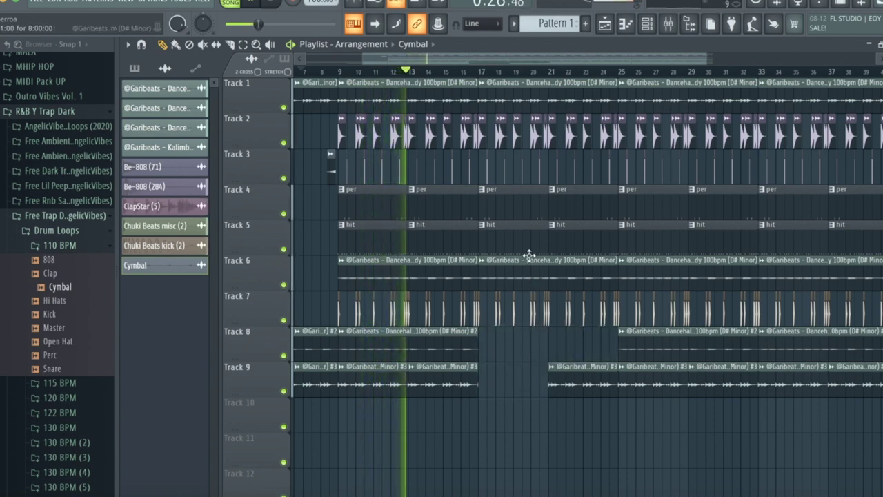
Step: Mute the two hit pattern clips on Track 5 that start at bars 17 and 21
{"action": "scroll", "coordinate": [589, 331], "scroll_direction": "left", "scroll_amount": 2}
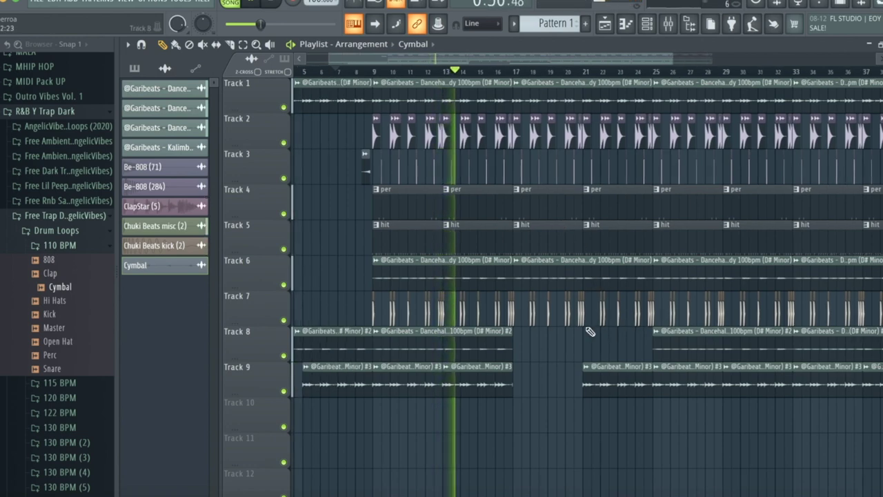
{"action": "left_click_drag", "start_coordinate": [334, 63], "coordinate": [457, 64]}
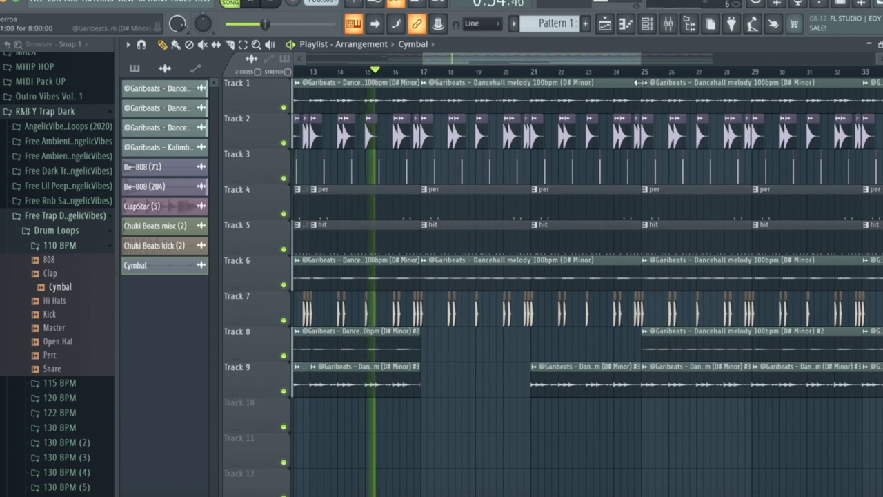
{"action": "key", "text": "t"}
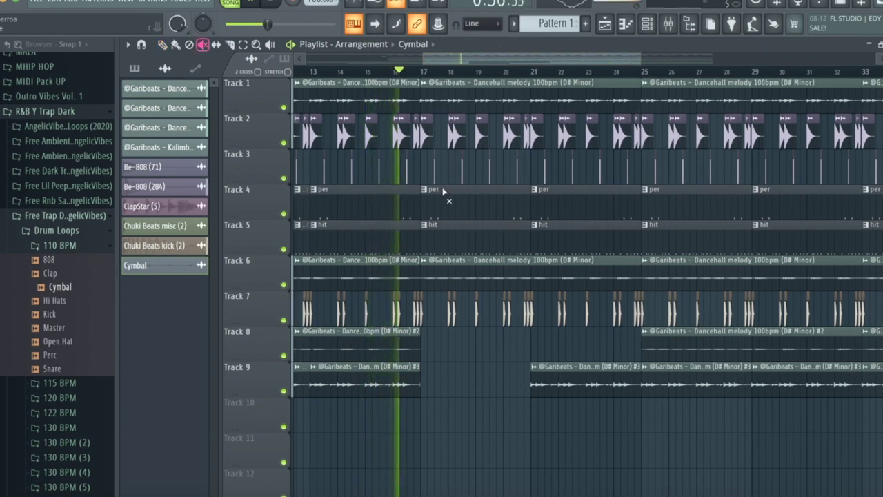
{"action": "left_click", "coordinate": [449, 236]}
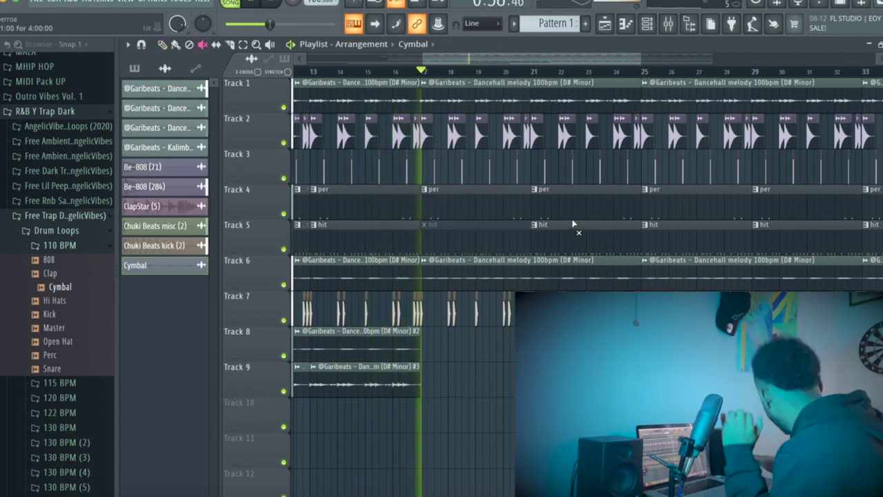
{"action": "left_click", "coordinate": [594, 236]}
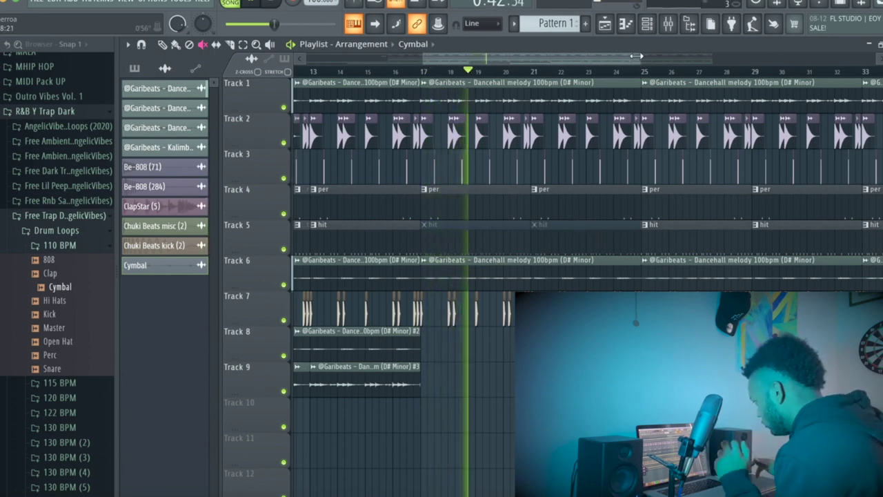
{"action": "left_click_drag", "start_coordinate": [638, 58], "coordinate": [691, 63]}
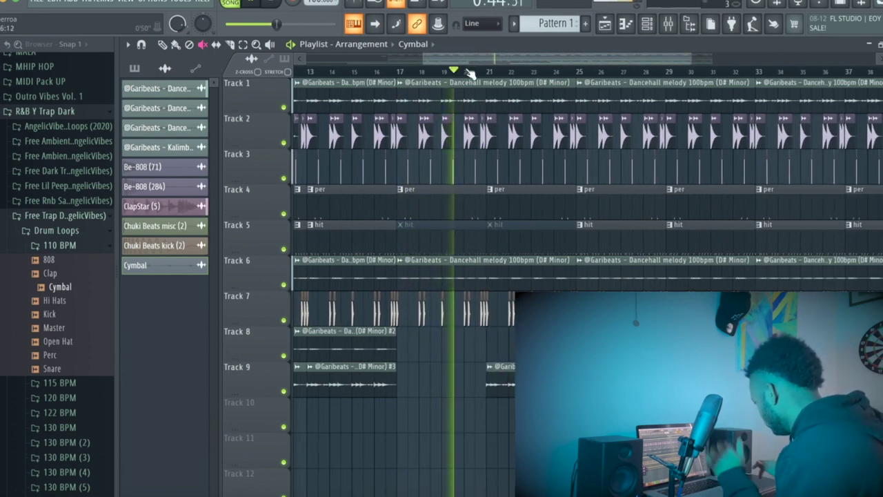
{"action": "left_click_drag", "start_coordinate": [422, 60], "coordinate": [348, 59]}
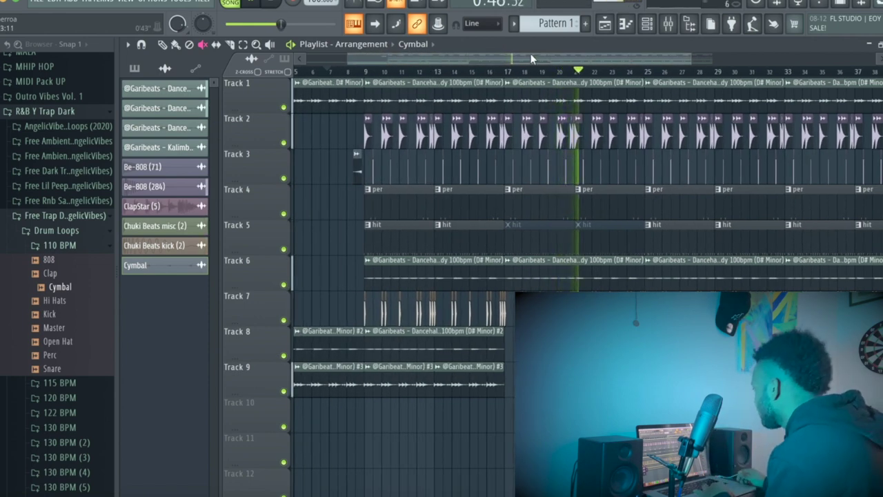
{"action": "left_click_drag", "start_coordinate": [686, 58], "coordinate": [797, 58]}
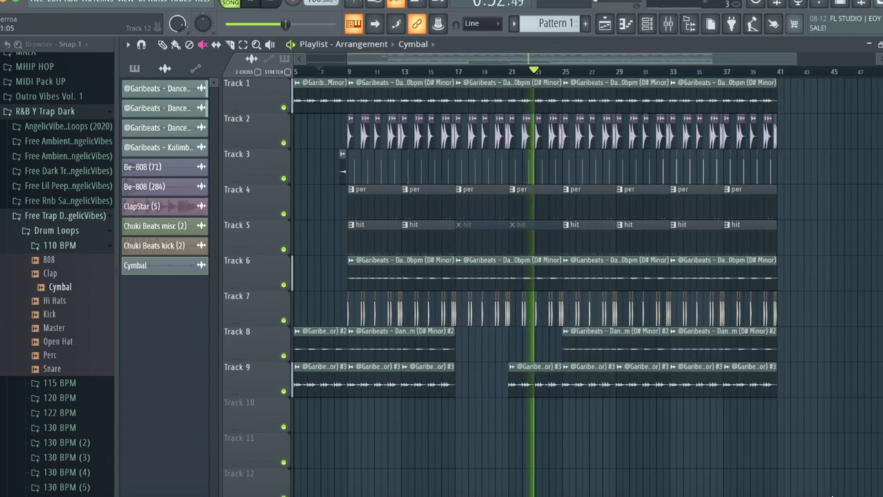